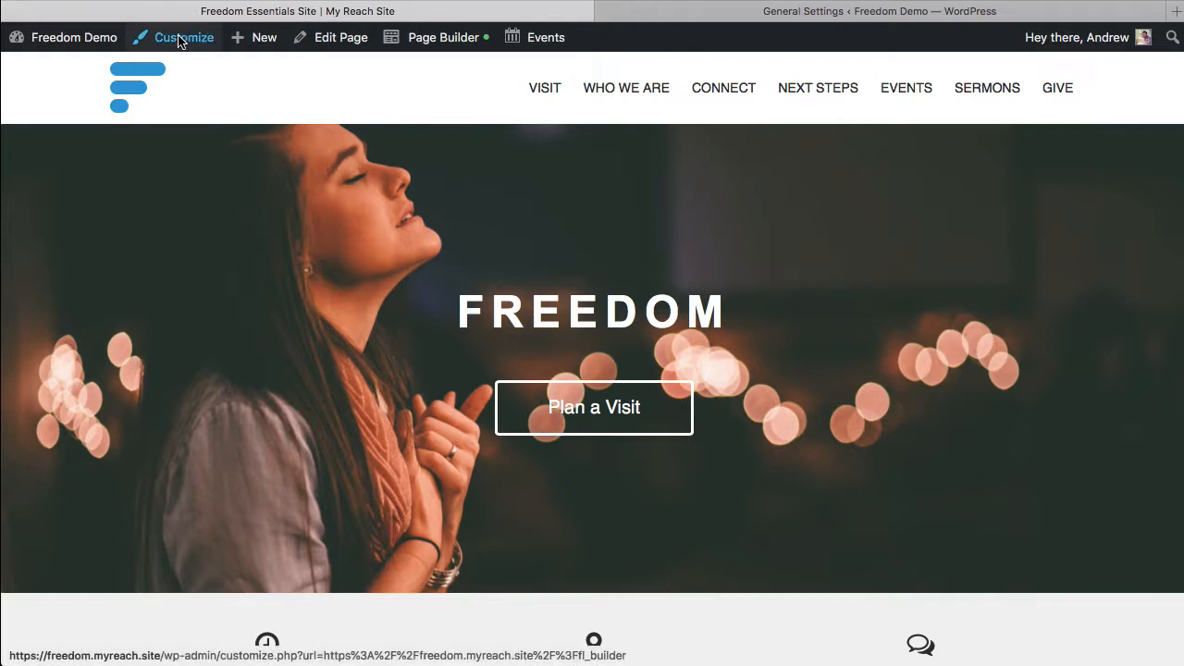
Step: Open the Site Identity settings in the site customizer, dismissing the autosave notice
{"action": "left_click", "coordinate": [181, 42]}
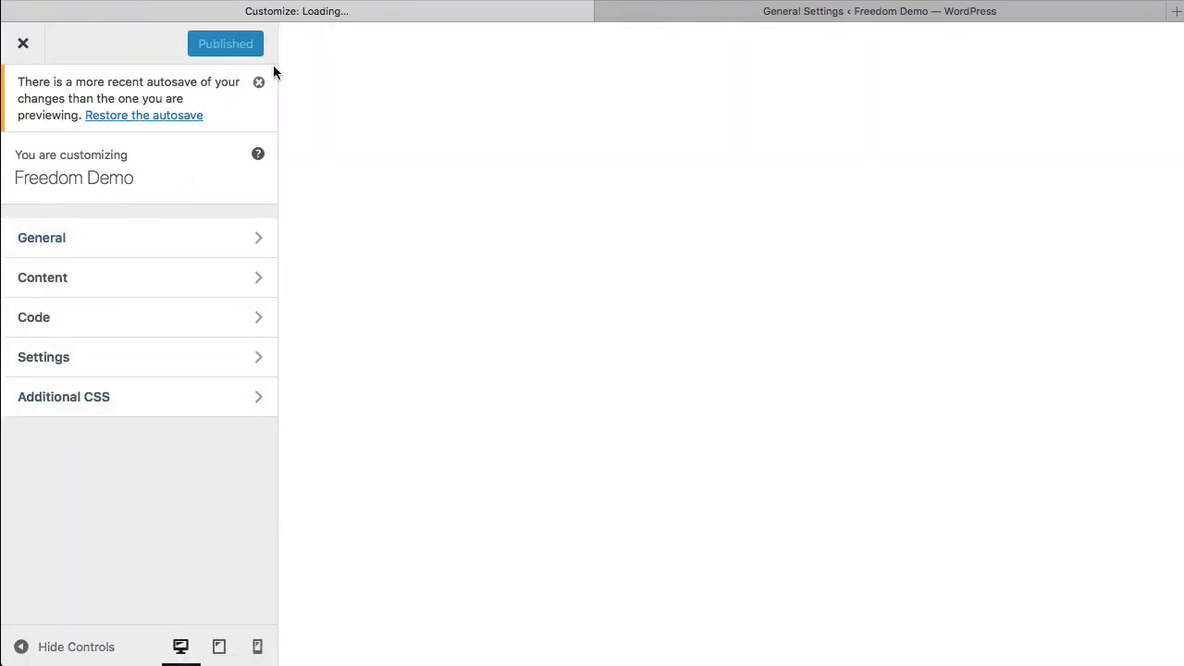
{"action": "left_click", "coordinate": [259, 81]}
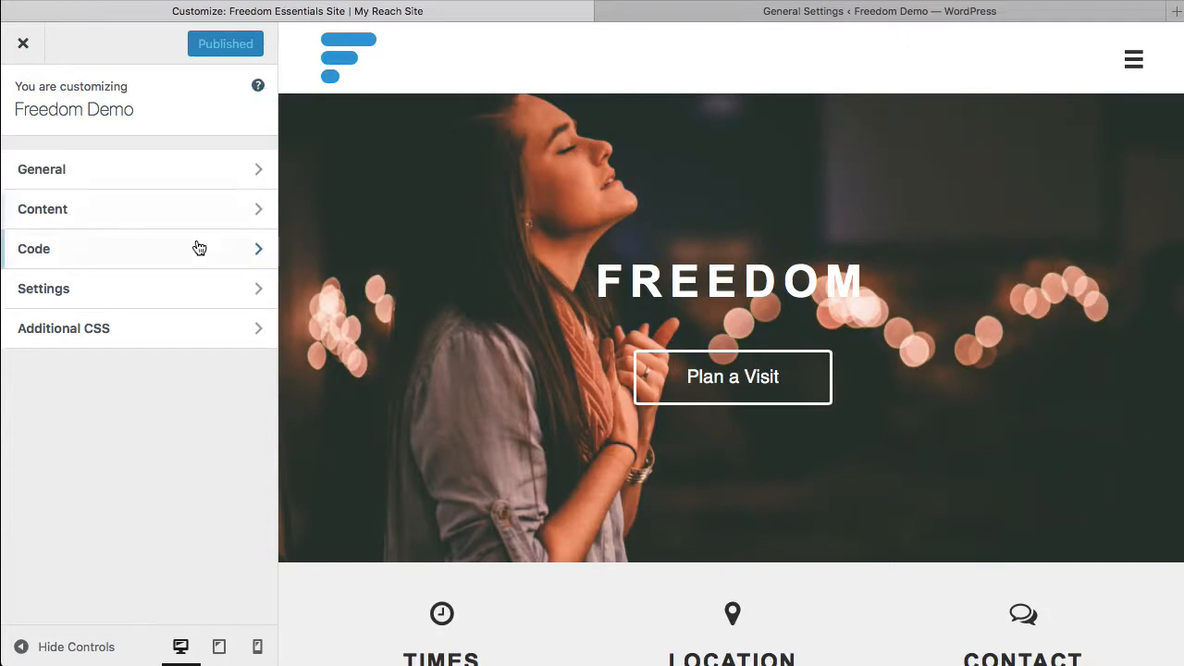
{"action": "left_click", "coordinate": [210, 295]}
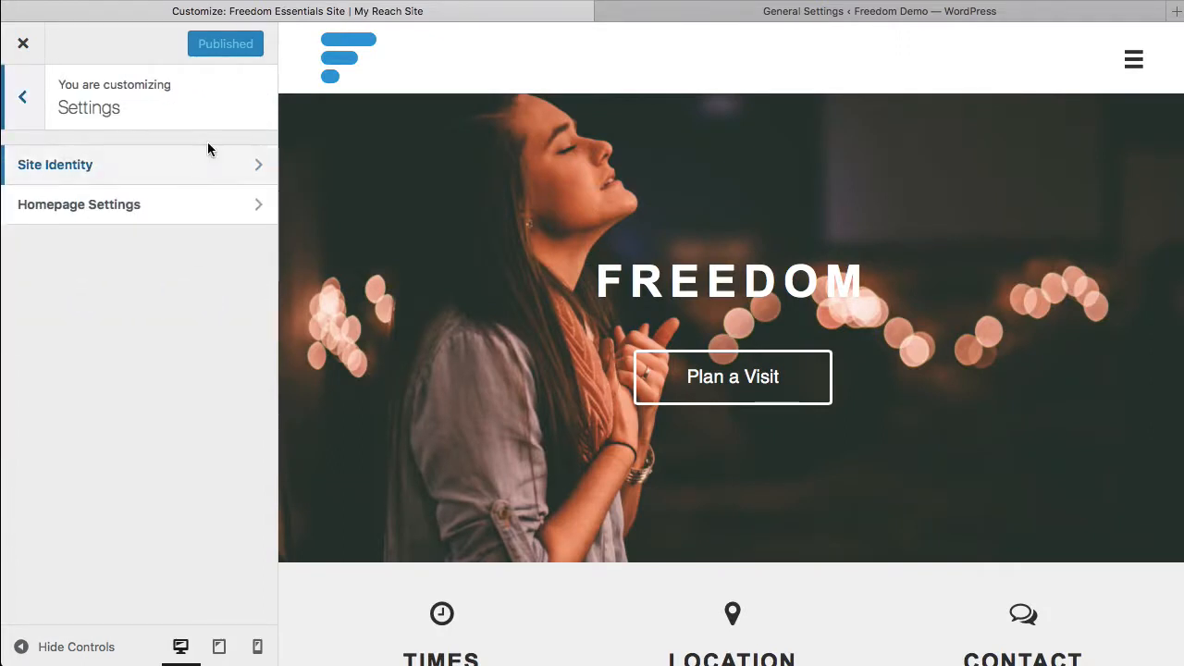
{"action": "left_click", "coordinate": [214, 170]}
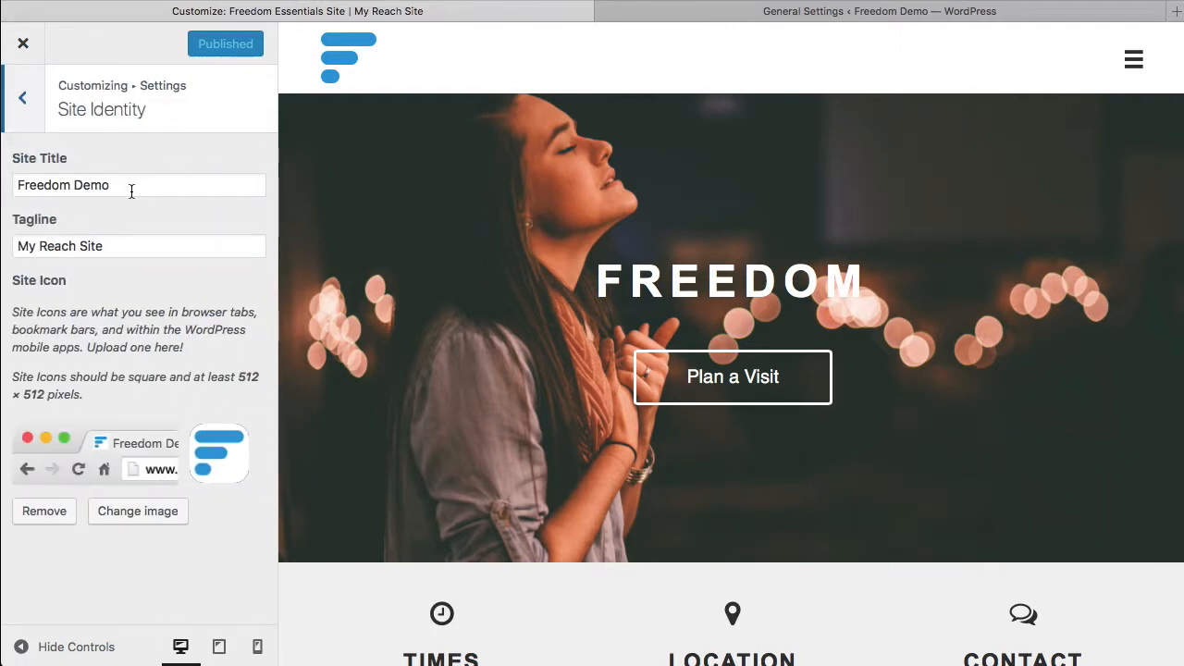
Step: Set the site title to "Your Church" and the tagline to "Cool Headline"
{"action": "triple_click", "coordinate": [124, 183]}
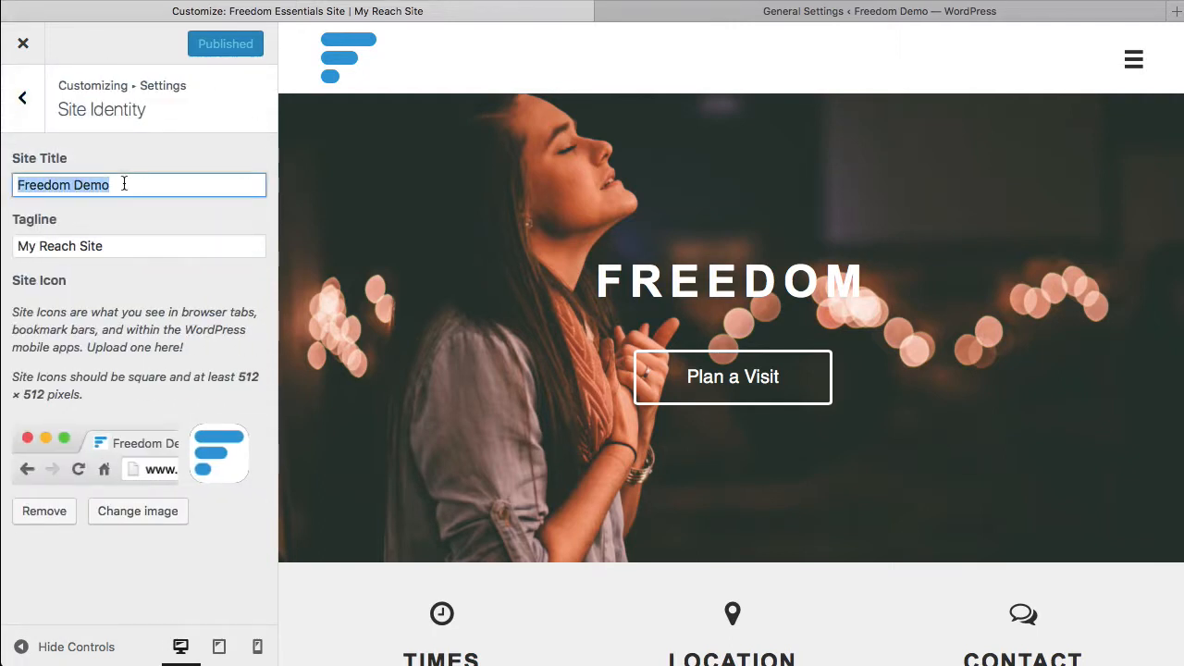
{"action": "type", "text": "Your chur"}
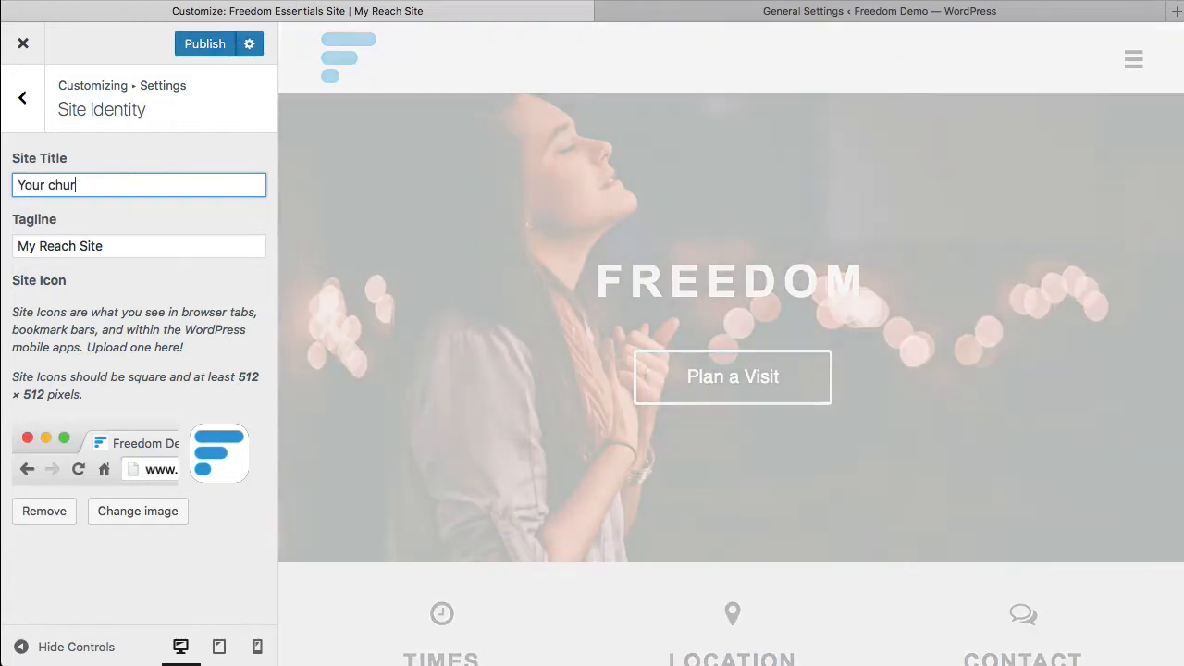
{"action": "key", "text": "BackSpace"}
{"action": "key", "text": "BackSpace"}
{"action": "key", "text": "BackSpace"}
{"action": "key", "text": "BackSpace"}
{"action": "type", "text": "c"}
{"action": "key", "text": "BackSpace"}
{"action": "type", "text": "Church"}
{"action": "triple_click", "coordinate": [129, 247]}
{"action": "type", "text": "Cool "}
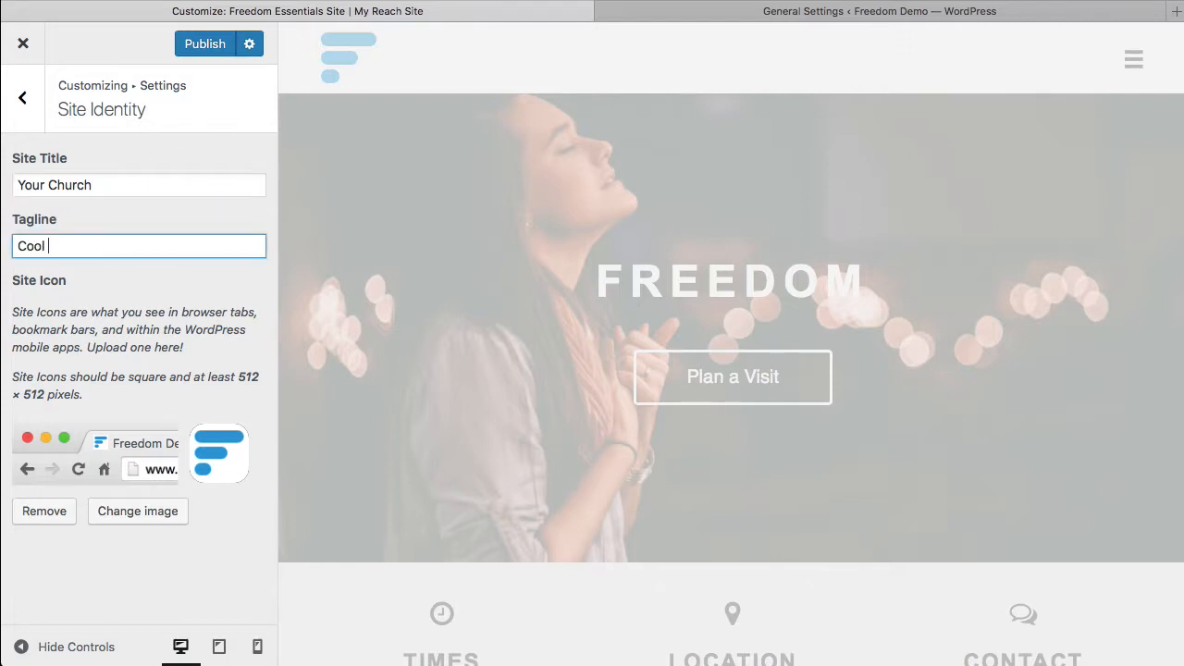
{"action": "type", "text": "Headline"}
Step: Replace the site icon with Mount-Logo-Orange-Clear-Web.png from the media library without cropping it
{"action": "left_click", "coordinate": [175, 290]}
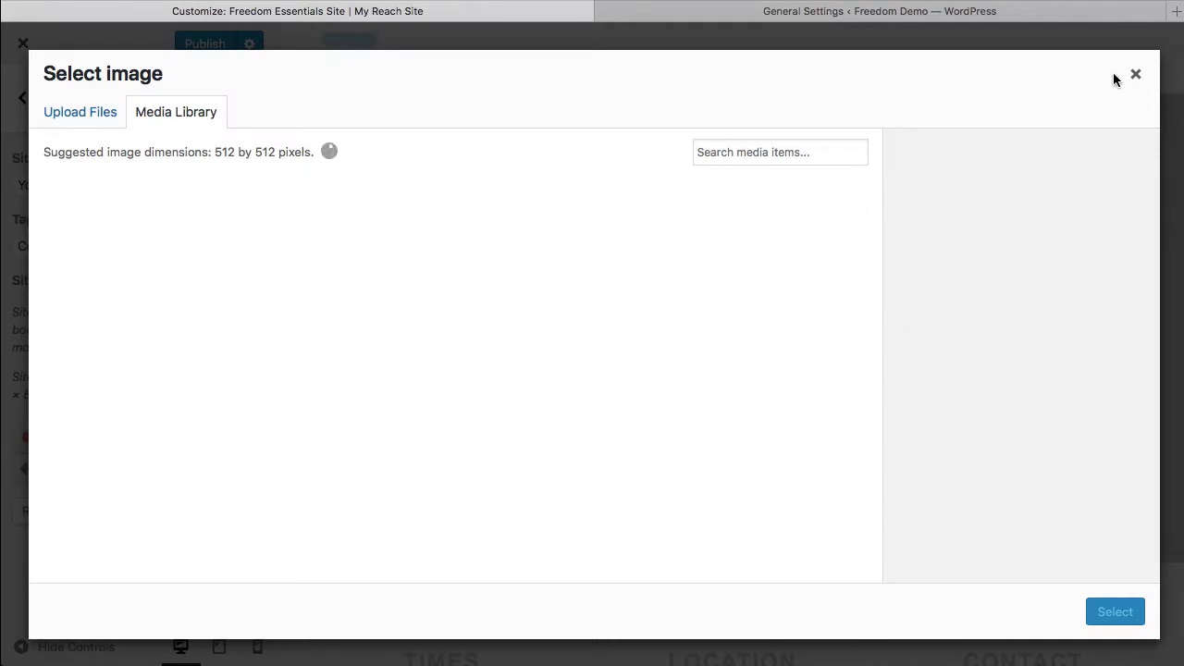
{"action": "left_click", "coordinate": [1135, 75]}
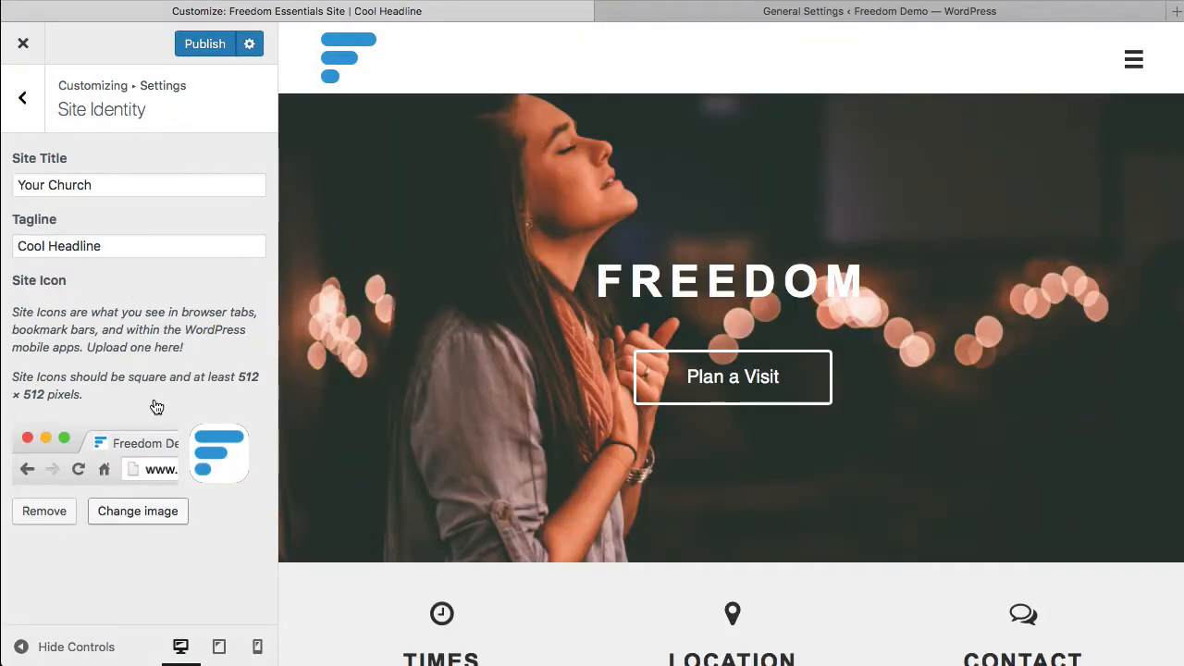
{"action": "left_click", "coordinate": [121, 511]}
{"action": "left_click", "coordinate": [246, 252]}
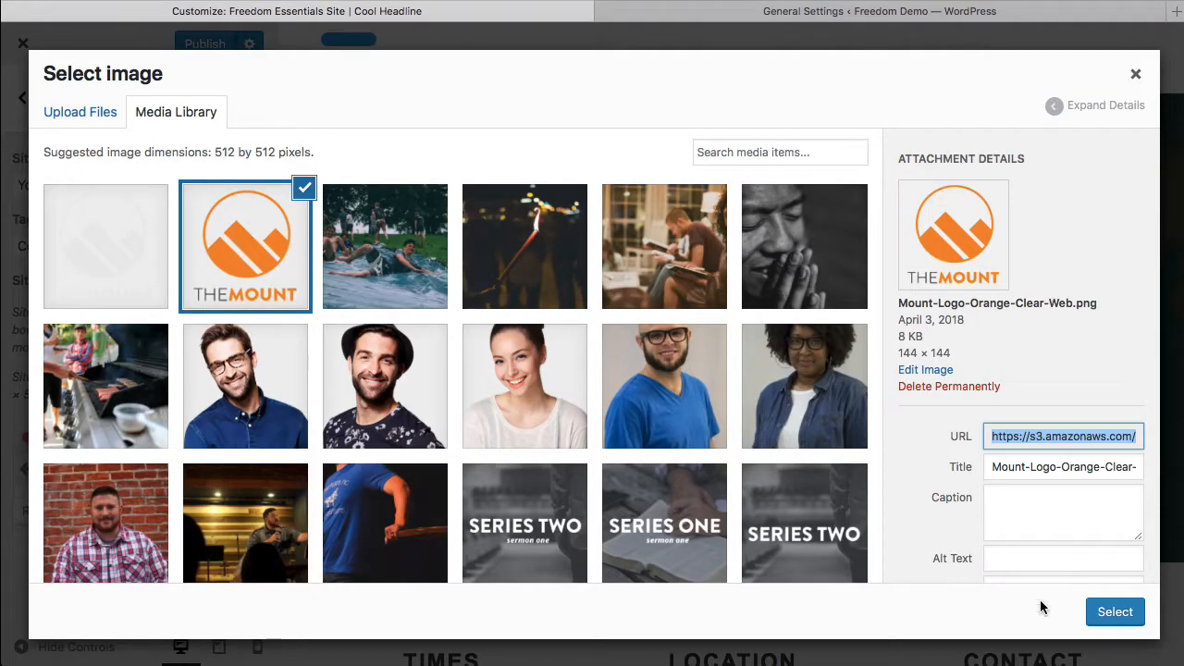
{"action": "left_click", "coordinate": [1118, 613]}
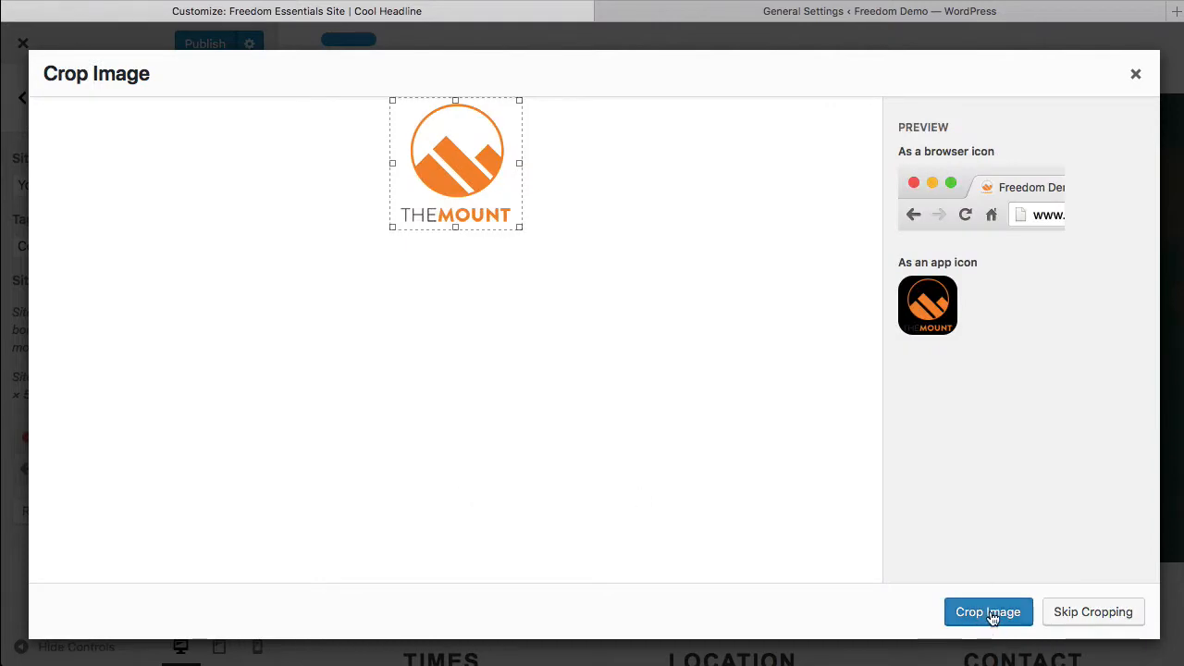
{"action": "left_click", "coordinate": [1097, 613]}
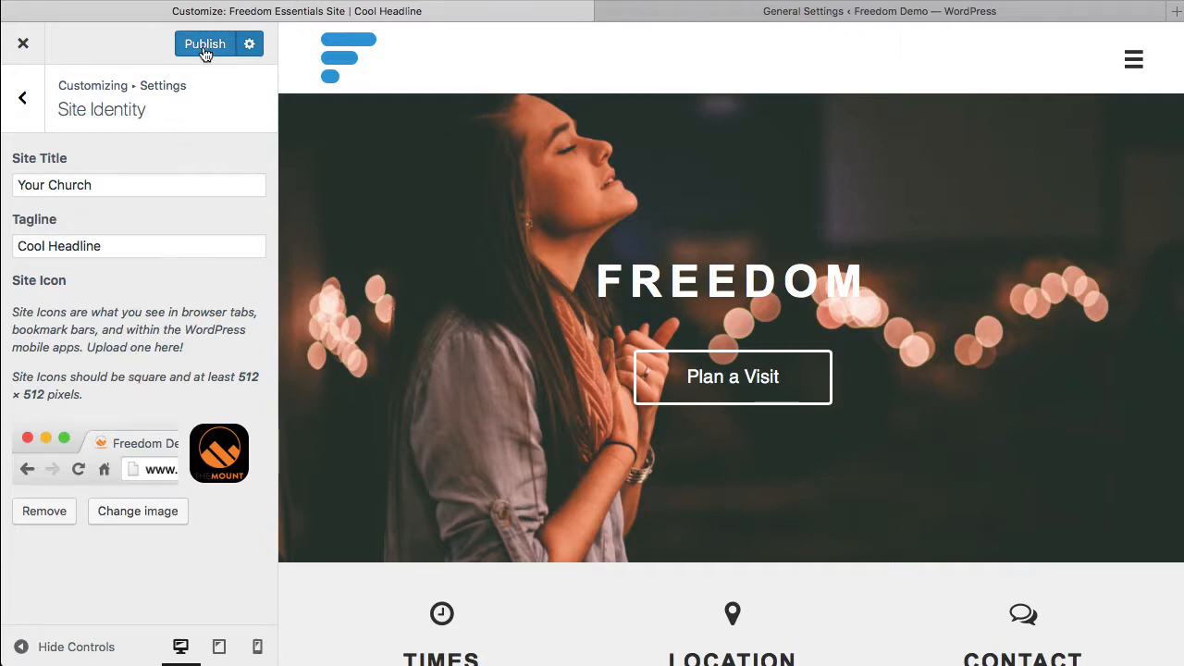
{"action": "left_click", "coordinate": [249, 44]}
{"action": "left_click", "coordinate": [251, 45]}
Step: Set the static homepage to the Coming Soon page and return to the customizer's main section list
{"action": "left_click", "coordinate": [22, 97]}
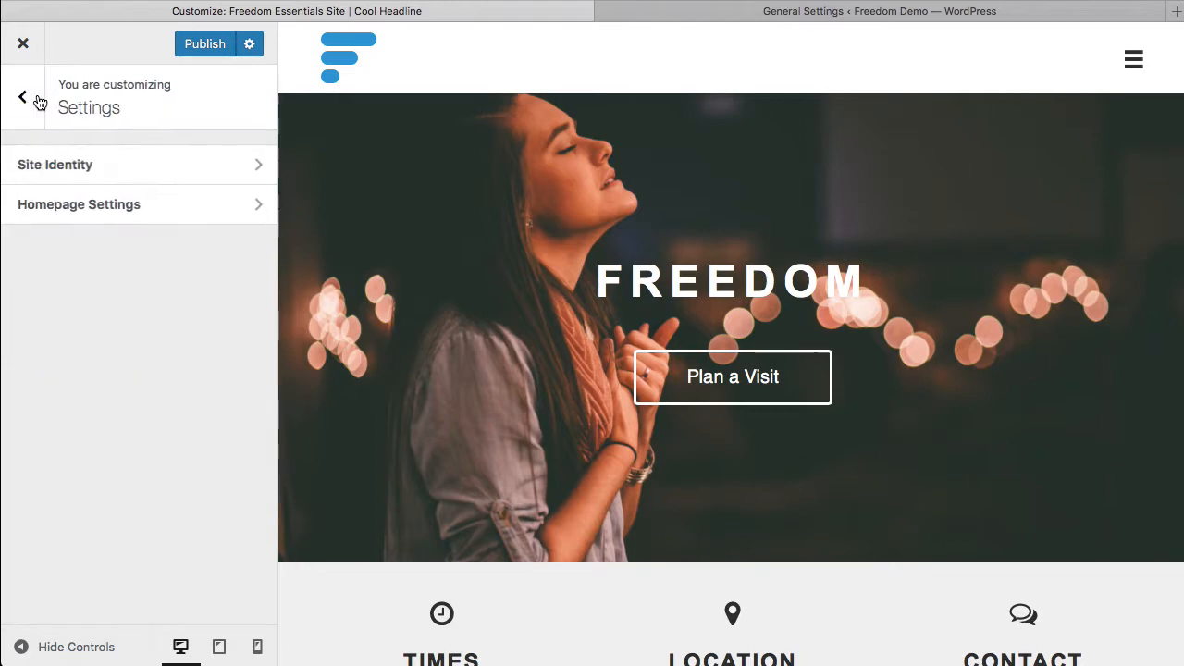
{"action": "left_click", "coordinate": [145, 205]}
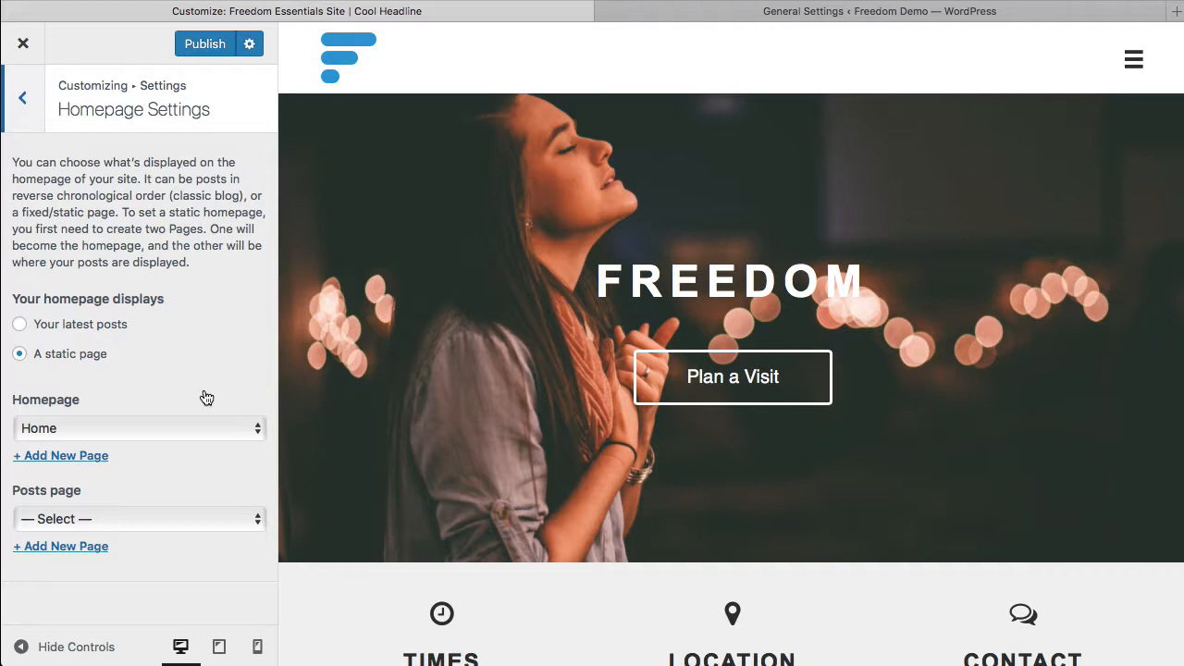
{"action": "left_click", "coordinate": [196, 428]}
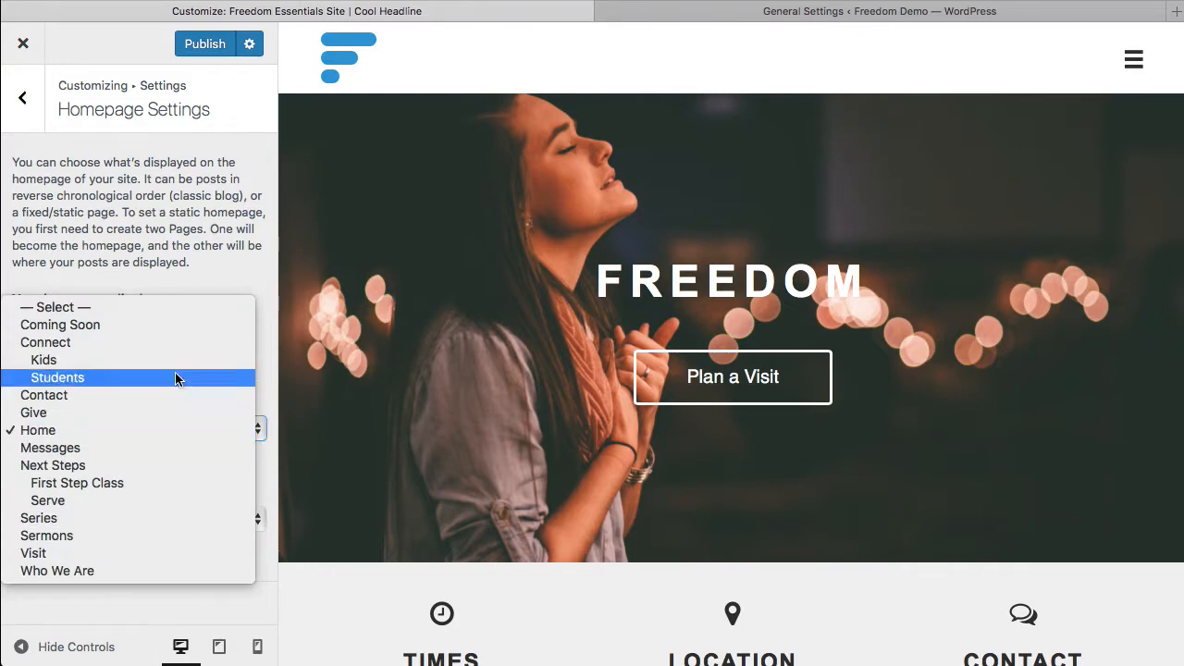
{"action": "left_click", "coordinate": [159, 329]}
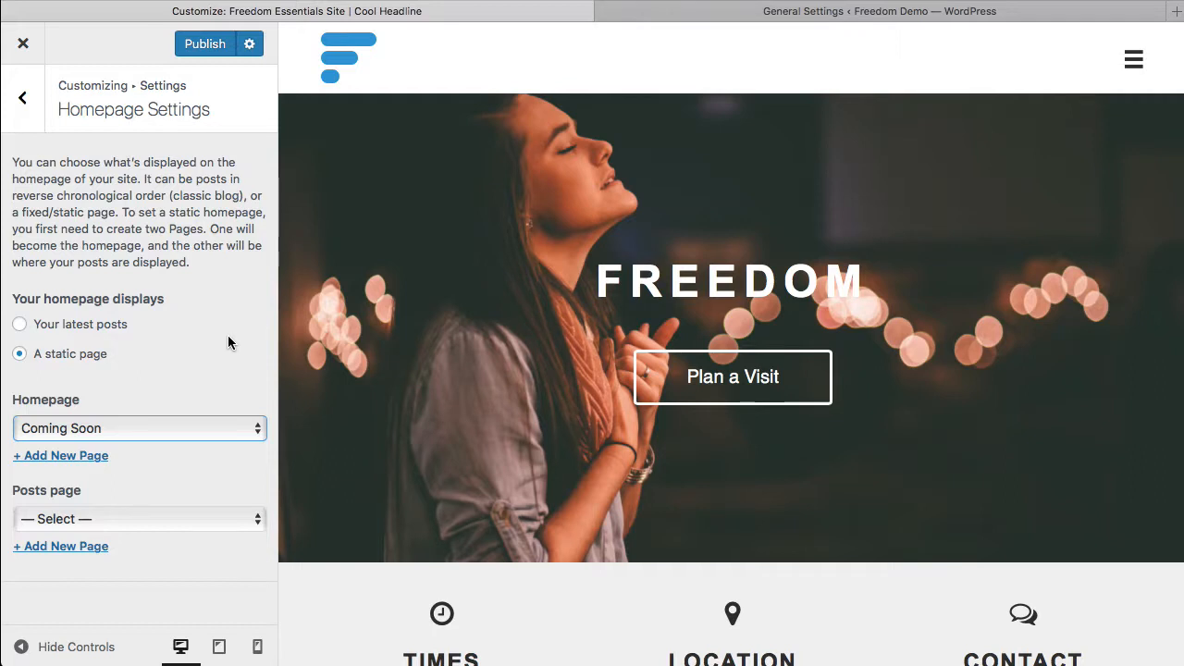
{"action": "left_click", "coordinate": [28, 107]}
{"action": "left_click", "coordinate": [33, 107]}
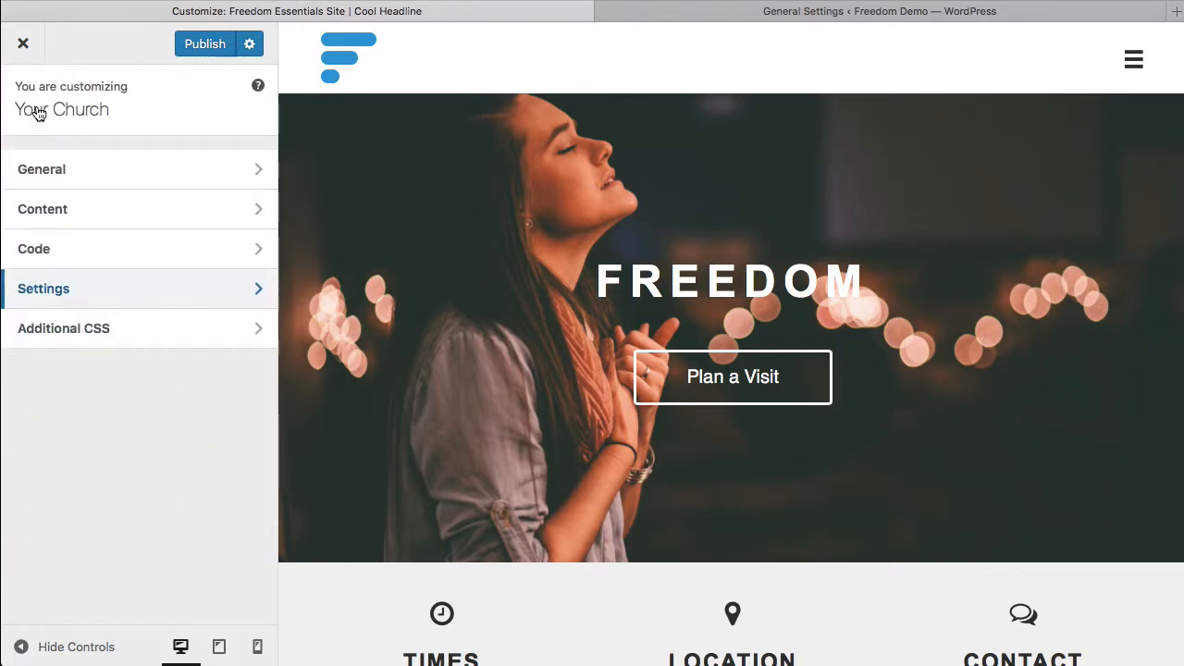
Step: Look through the Content, Accent Color and Headings settings, including the font families offered for headings
{"action": "left_click", "coordinate": [140, 212]}
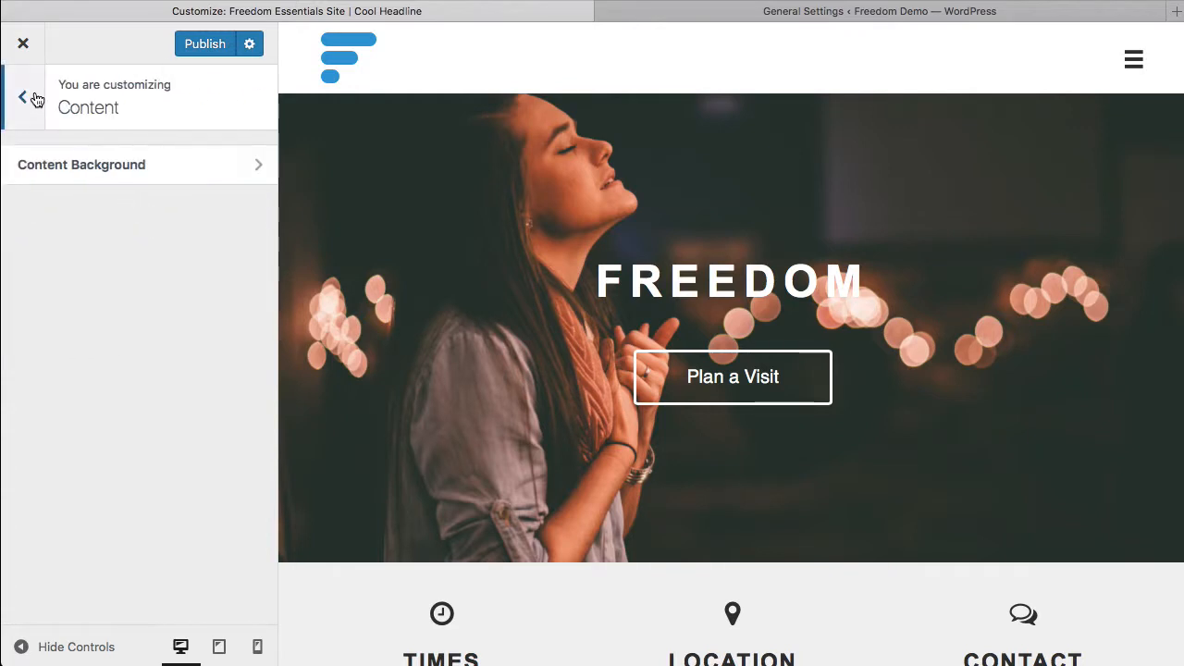
{"action": "left_click", "coordinate": [33, 100]}
{"action": "left_click", "coordinate": [118, 172]}
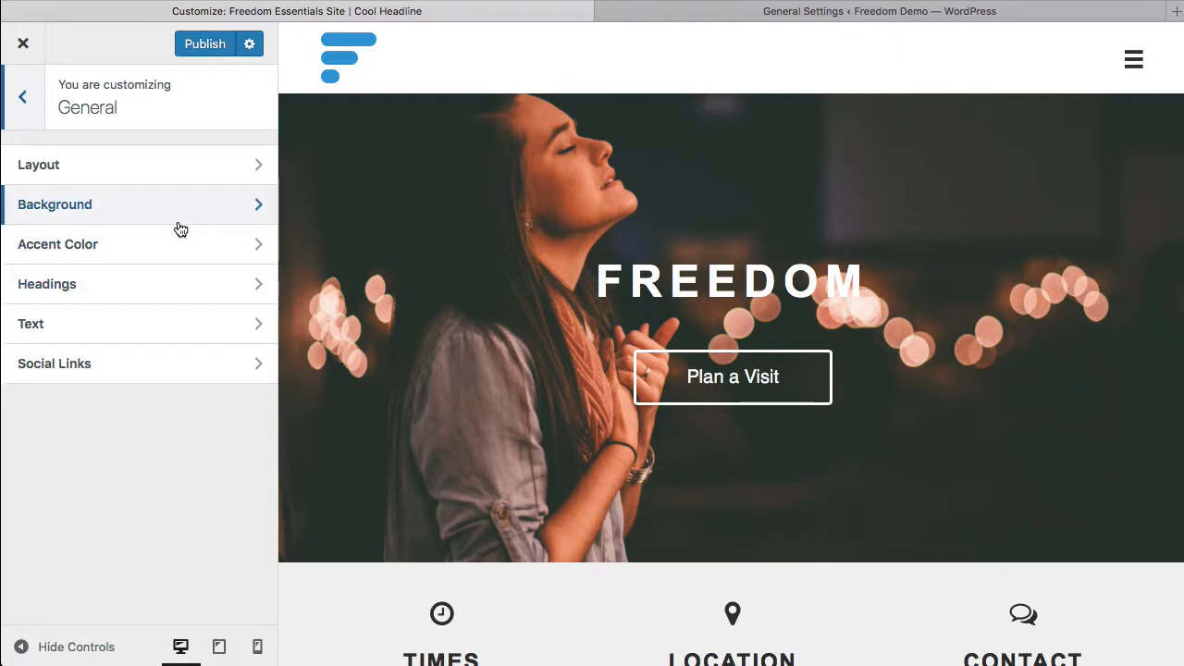
{"action": "left_click", "coordinate": [207, 243]}
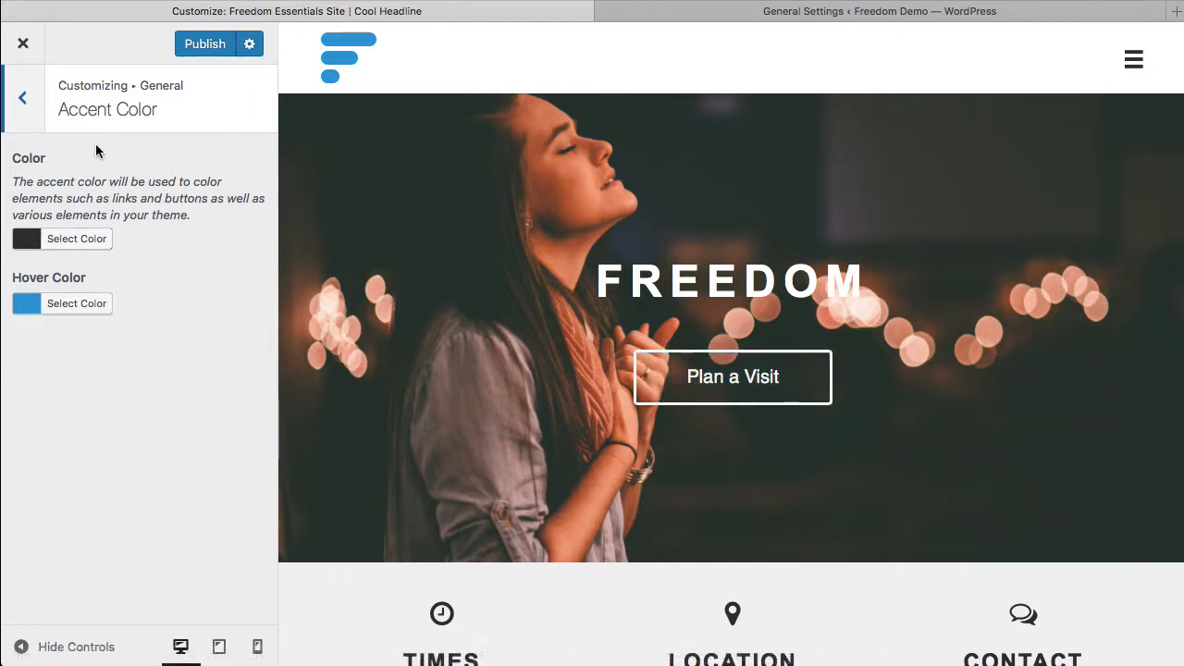
{"action": "left_click", "coordinate": [31, 104]}
{"action": "left_click", "coordinate": [124, 283]}
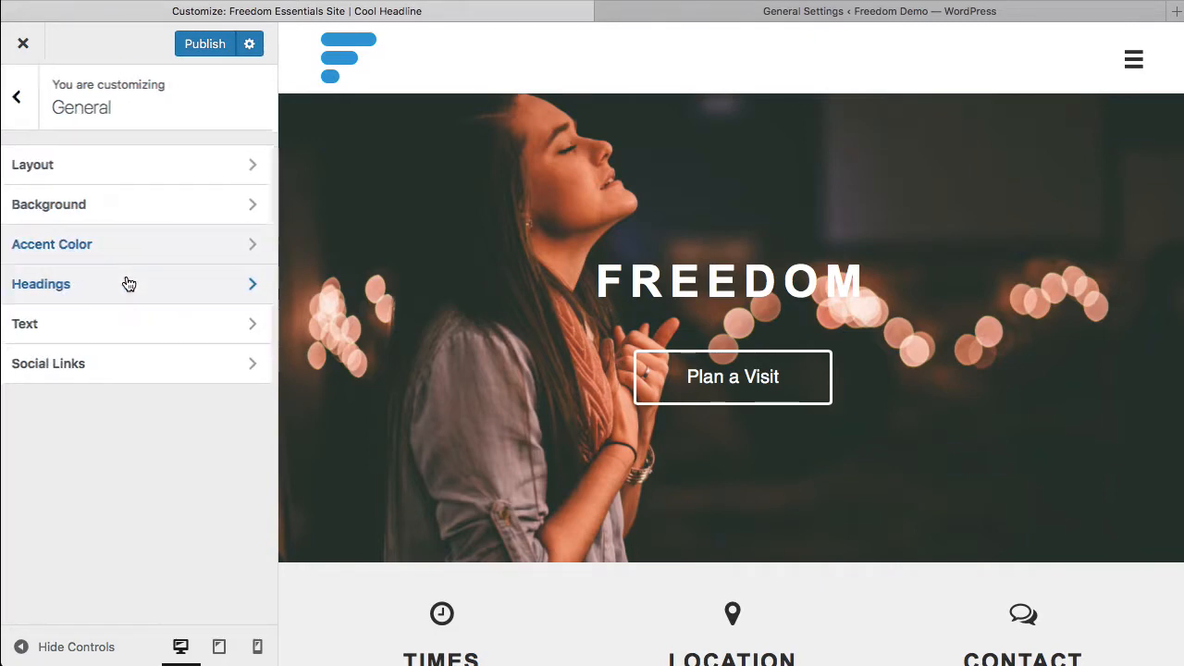
{"action": "left_click", "coordinate": [156, 259]}
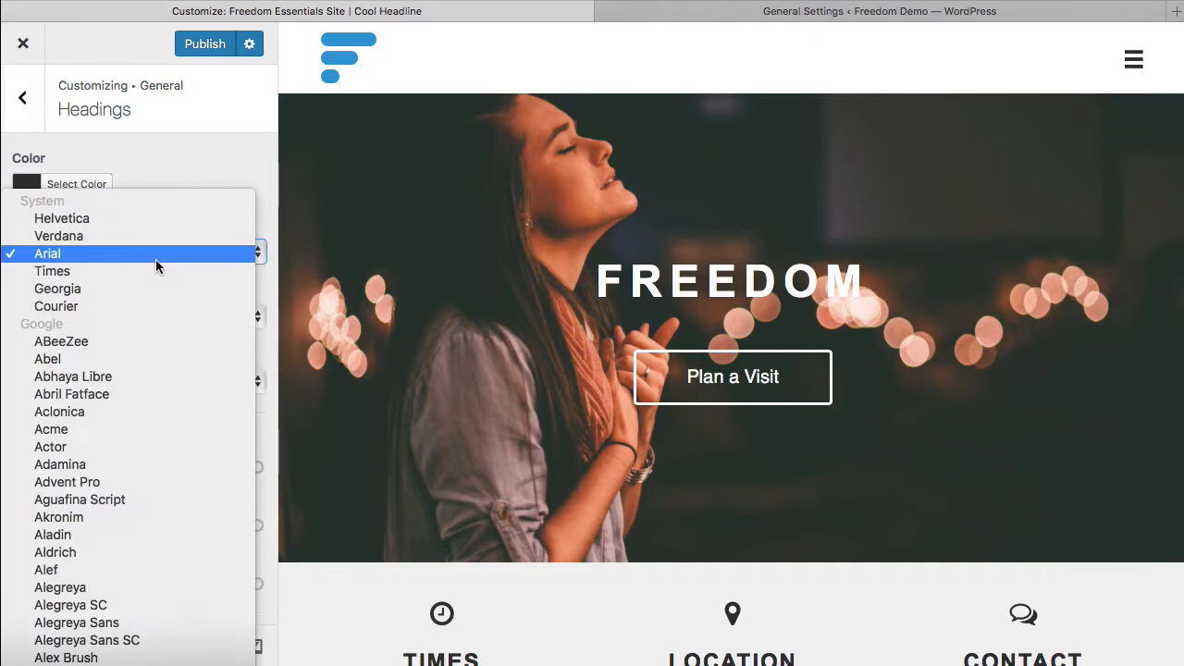
{"action": "left_click", "coordinate": [178, 164]}
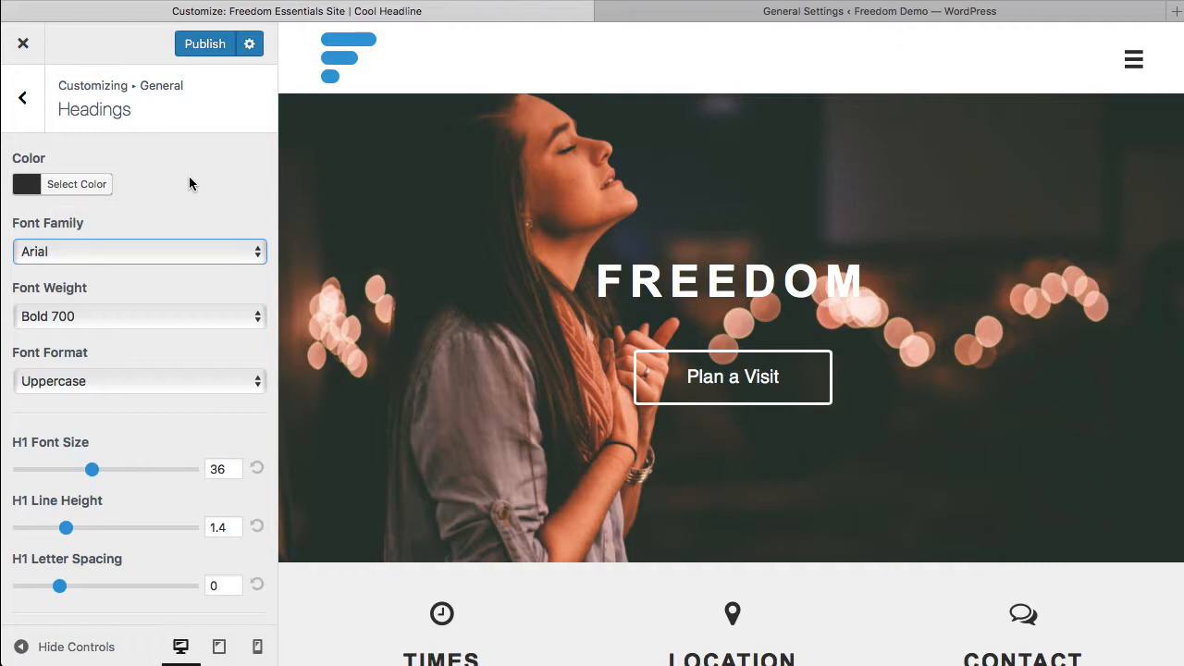
Step: Leave the customizer and discard the unpublished changes
{"action": "left_click", "coordinate": [26, 99]}
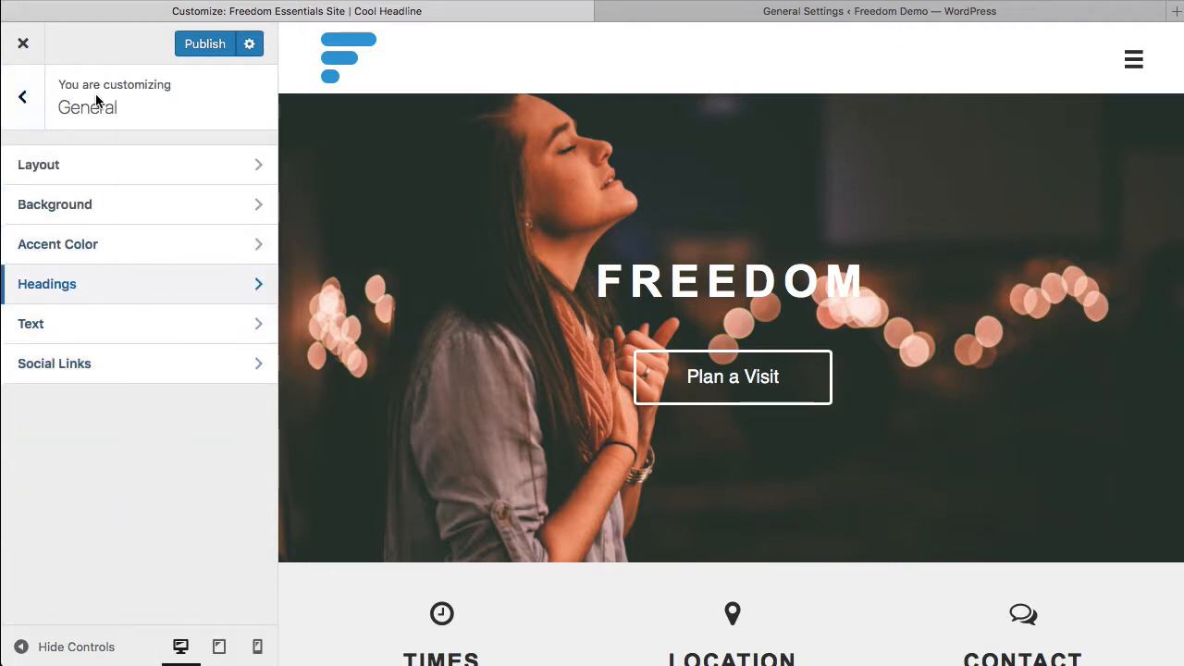
{"action": "left_click", "coordinate": [26, 48]}
{"action": "left_click", "coordinate": [767, 347]}
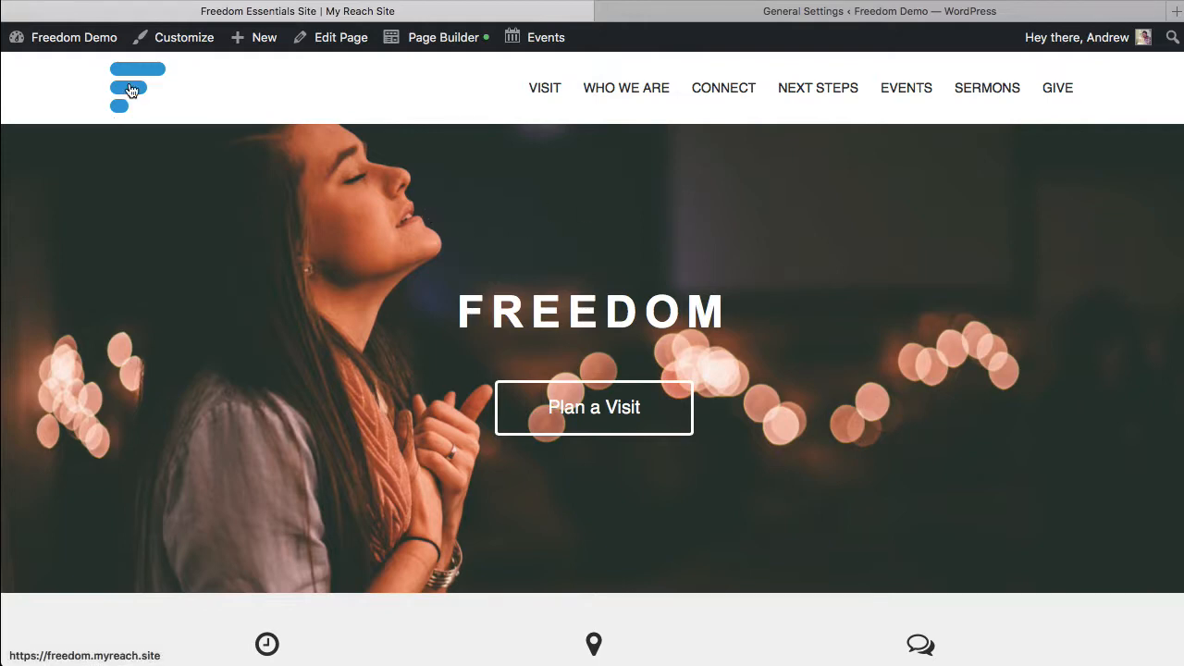
Step: Check the logos in the homepage's header and footer, and open the Site Header layout for editing in Page Builder
{"action": "mouse_move", "coordinate": [435, 49]}
{"action": "scroll", "coordinate": [418, 278], "scroll_direction": "down", "scroll_amount": 15}
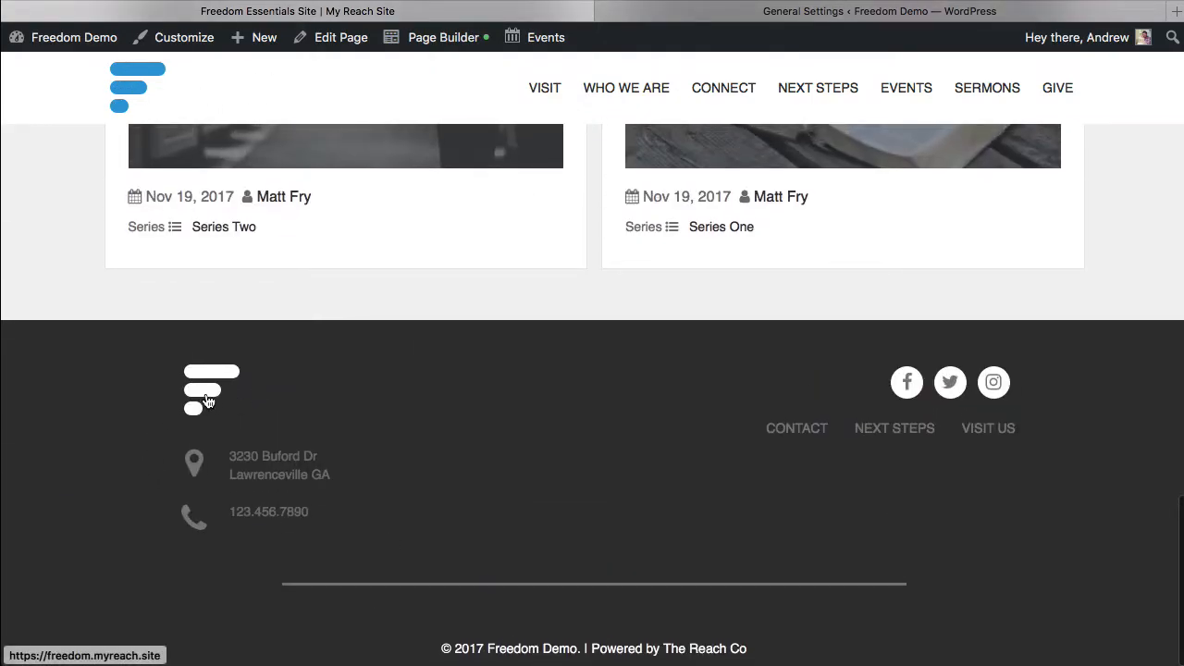
{"action": "scroll", "coordinate": [532, 363], "scroll_direction": "up", "scroll_amount": 15}
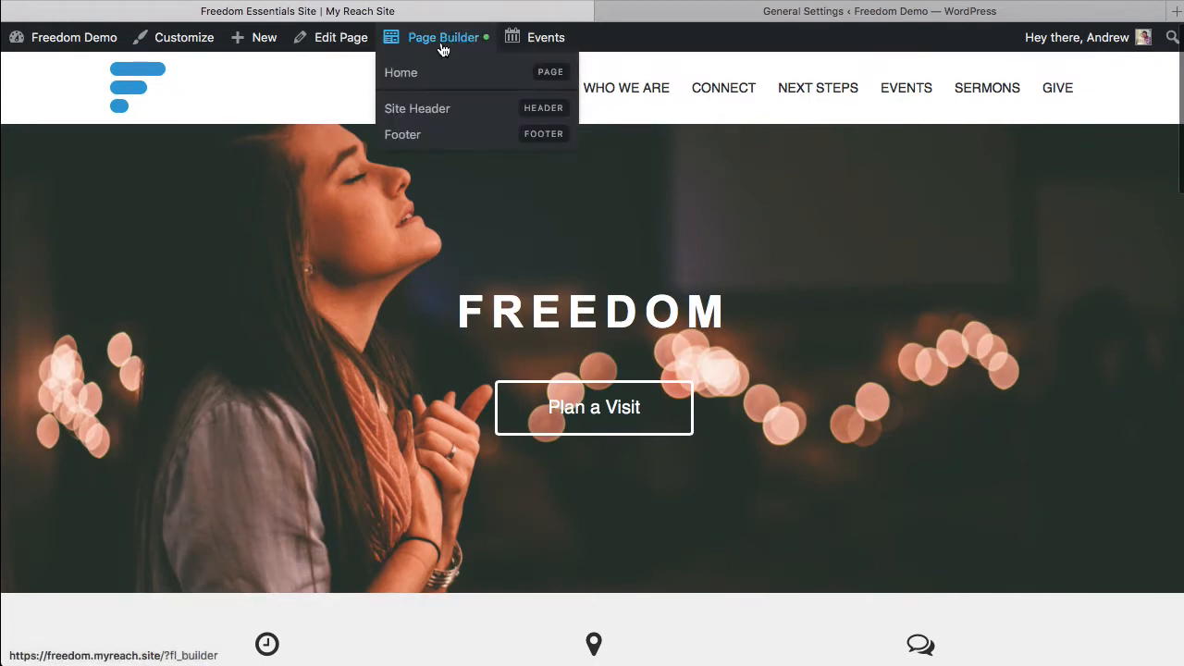
{"action": "left_click", "coordinate": [466, 110]}
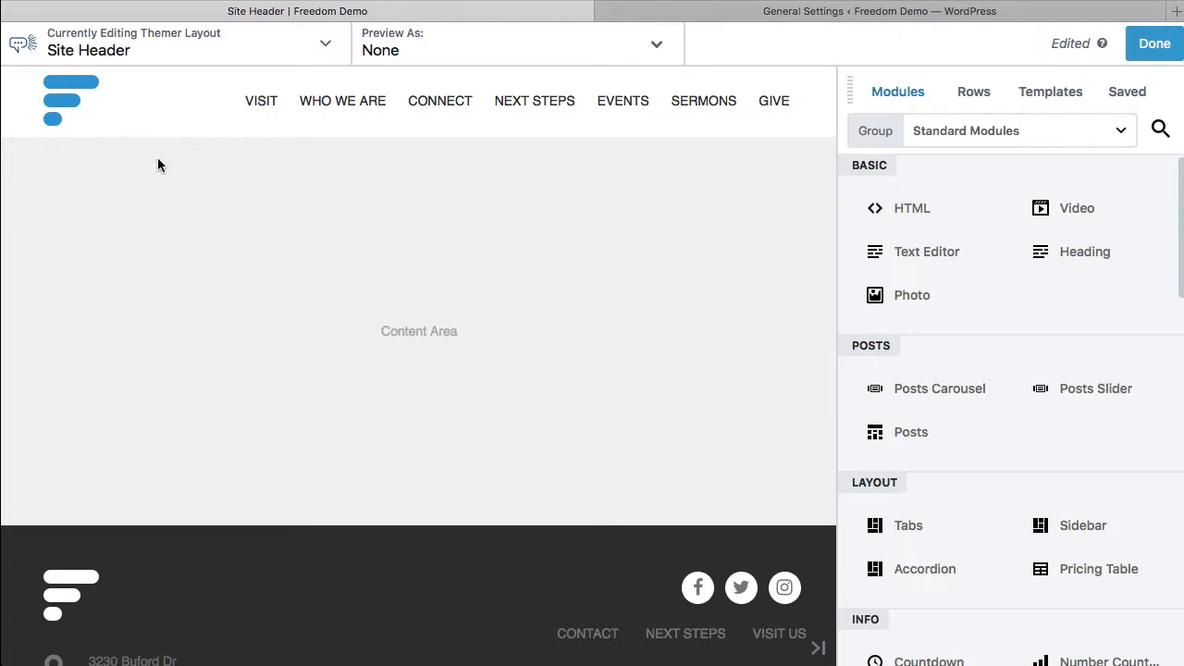
Step: Replace the header logo photo with the orange The Mount logo from the media library
{"action": "mouse_move", "coordinate": [113, 123]}
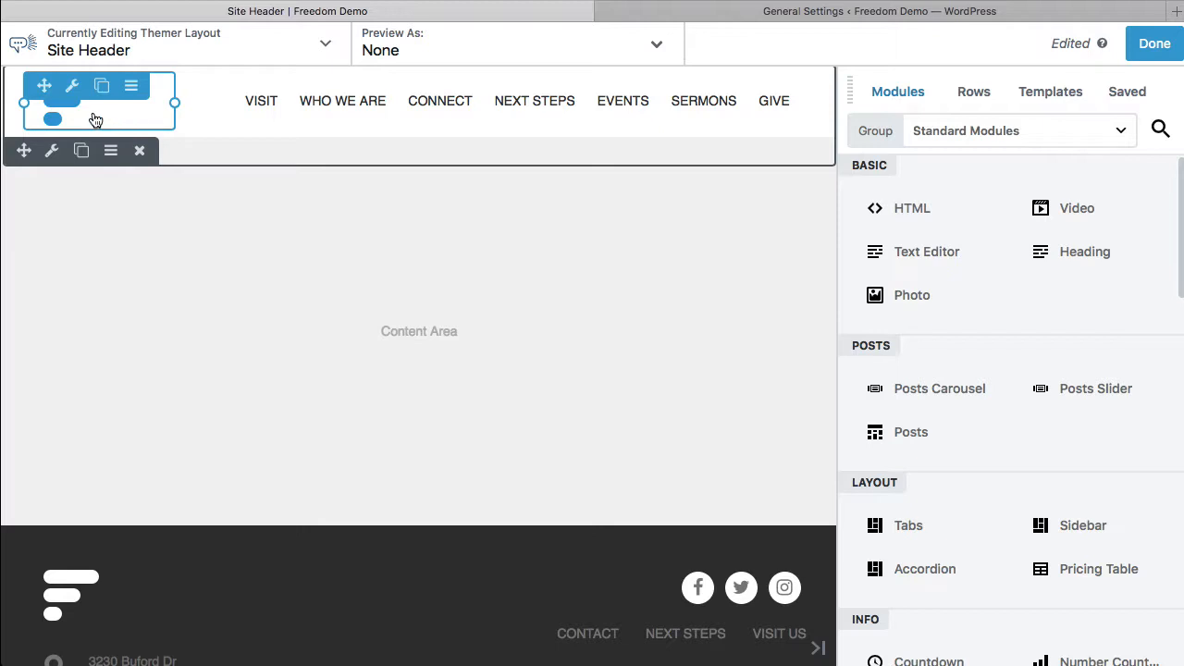
{"action": "left_click", "coordinate": [95, 120]}
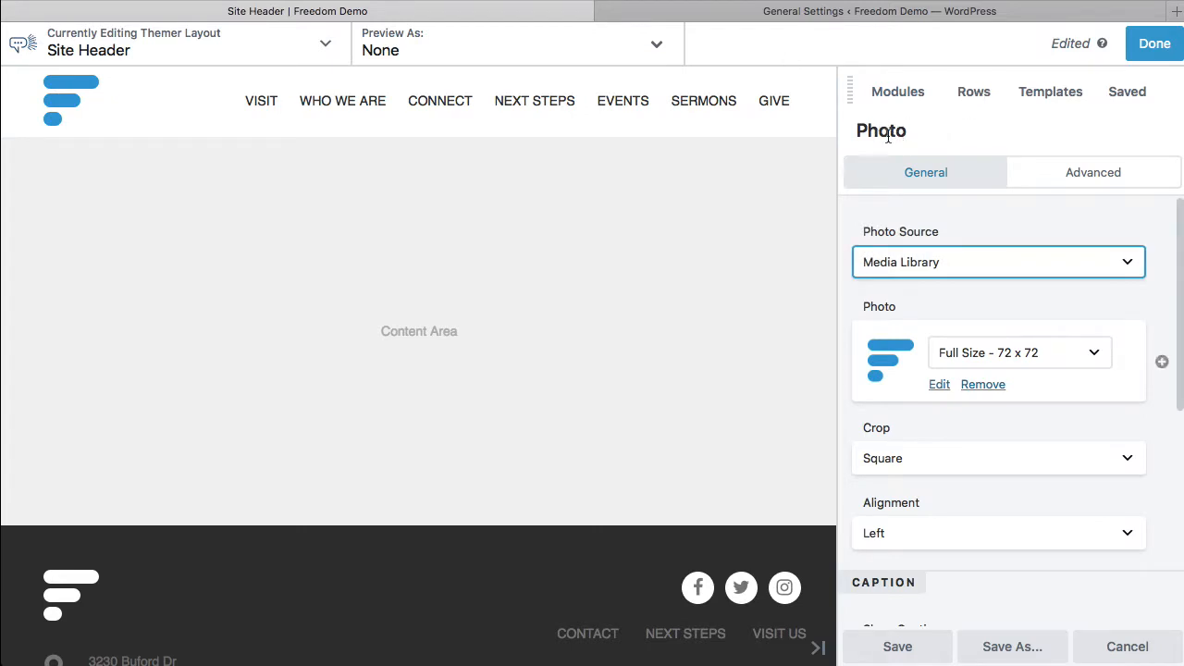
{"action": "left_click", "coordinate": [941, 387]}
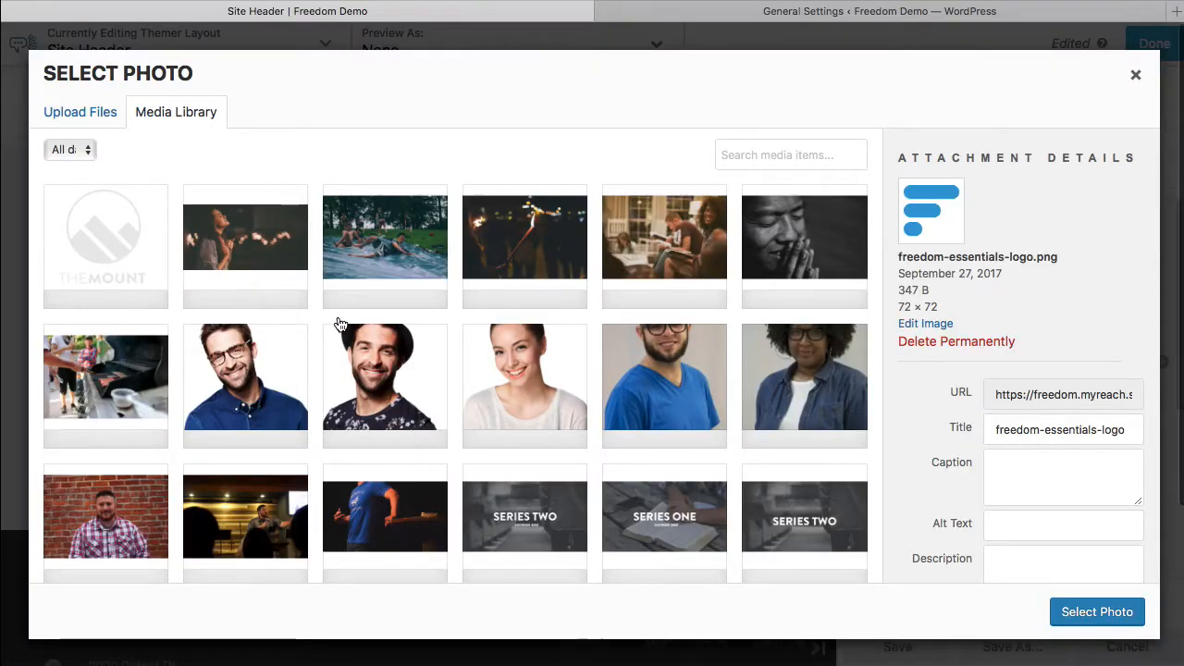
{"action": "scroll", "coordinate": [277, 357], "scroll_direction": "down", "scroll_amount": 10}
{"action": "scroll", "coordinate": [300, 374], "scroll_direction": "down", "scroll_amount": 5}
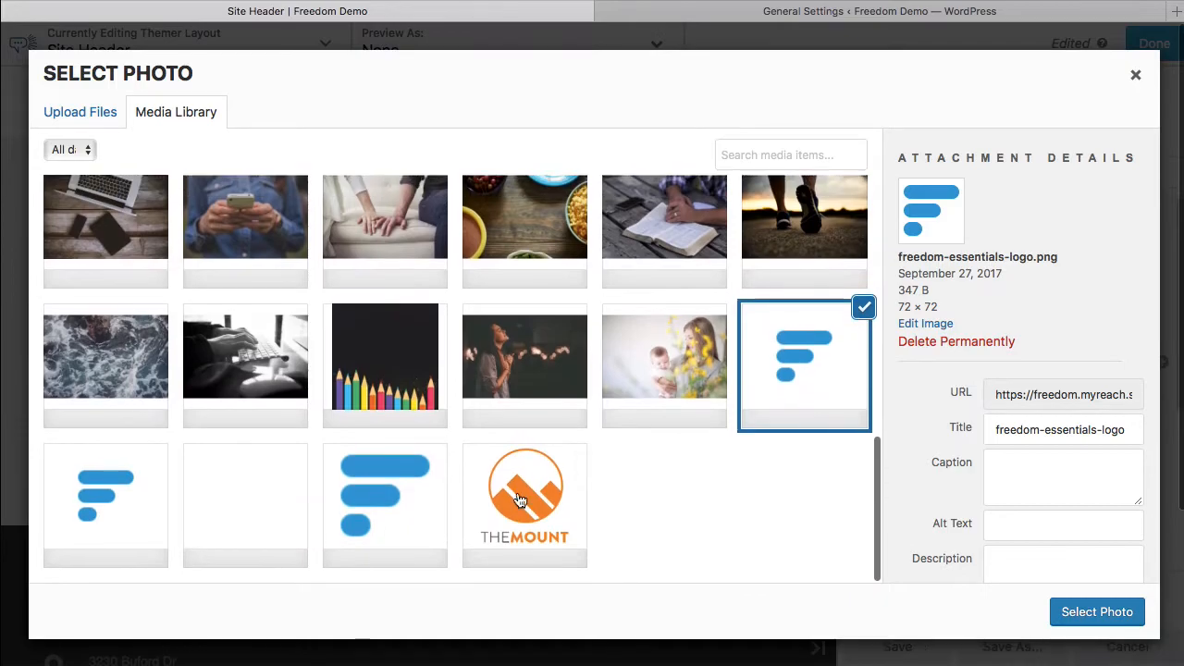
{"action": "left_click", "coordinate": [525, 500]}
{"action": "left_click", "coordinate": [1096, 612]}
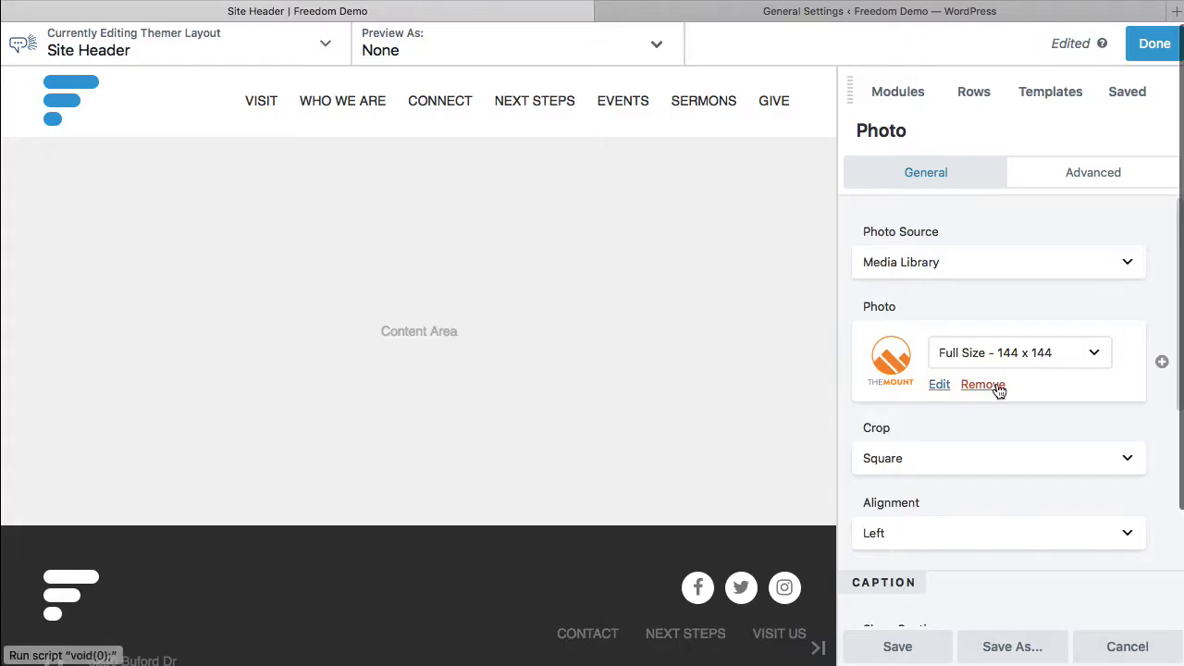
Step: Set the header logo's photo size to 75 x 75, save the photo settings and publish the Site Header layout
{"action": "left_click", "coordinate": [1037, 365]}
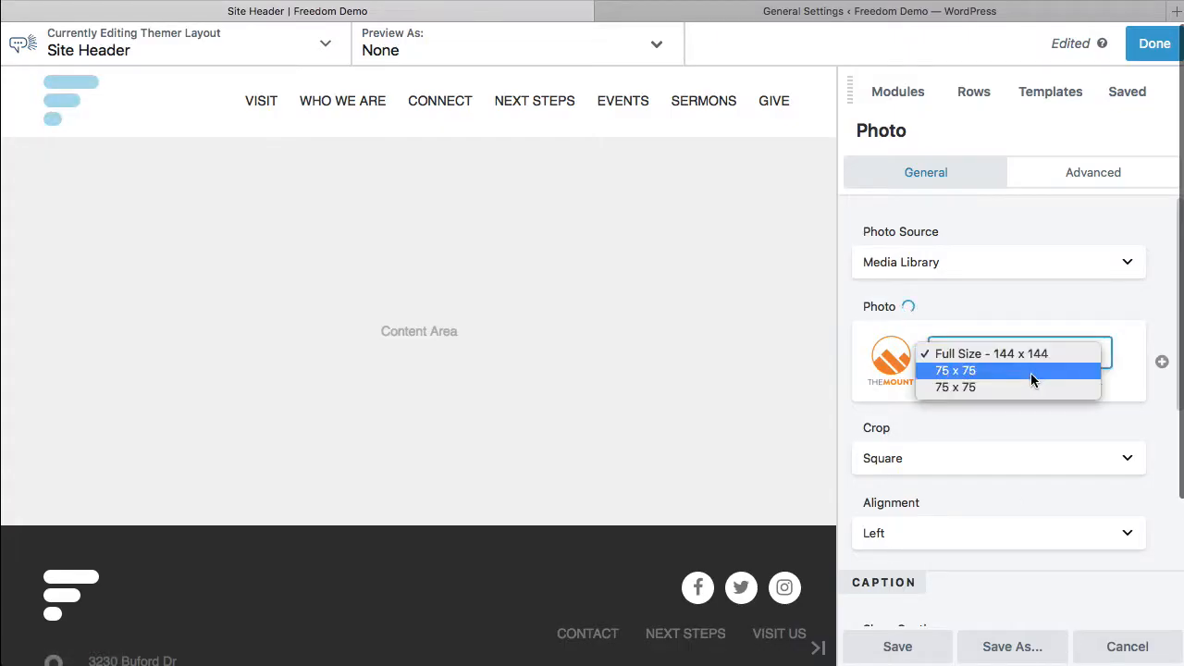
{"action": "left_click", "coordinate": [1031, 372]}
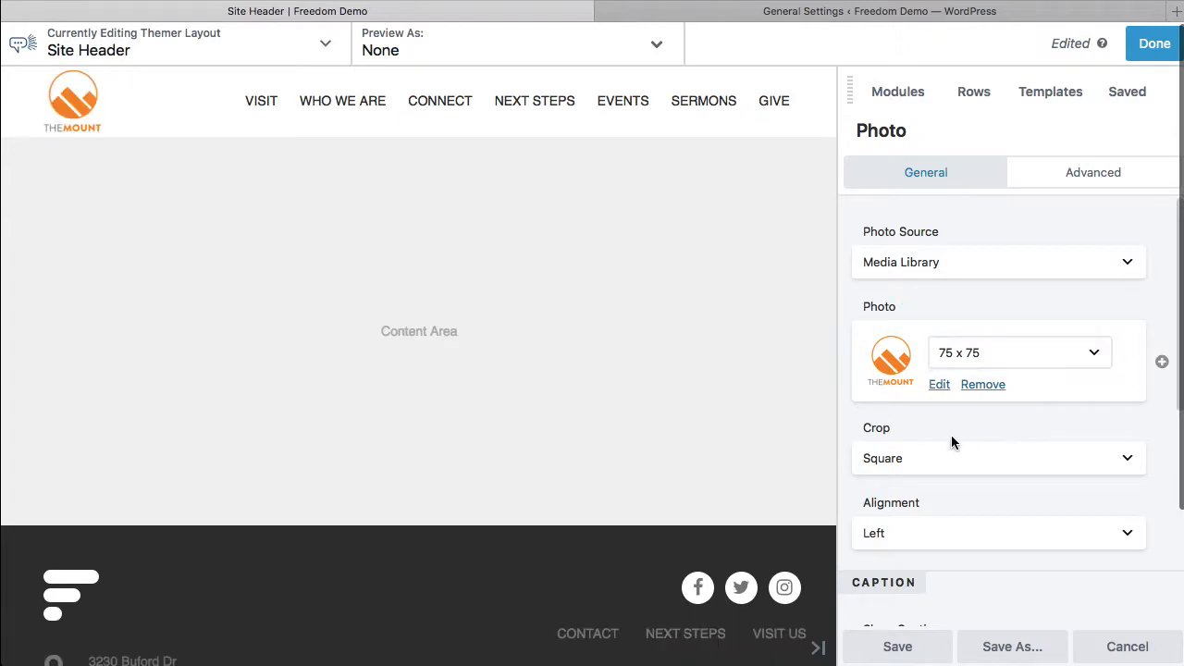
{"action": "scroll", "coordinate": [966, 494], "scroll_direction": "down", "scroll_amount": 4}
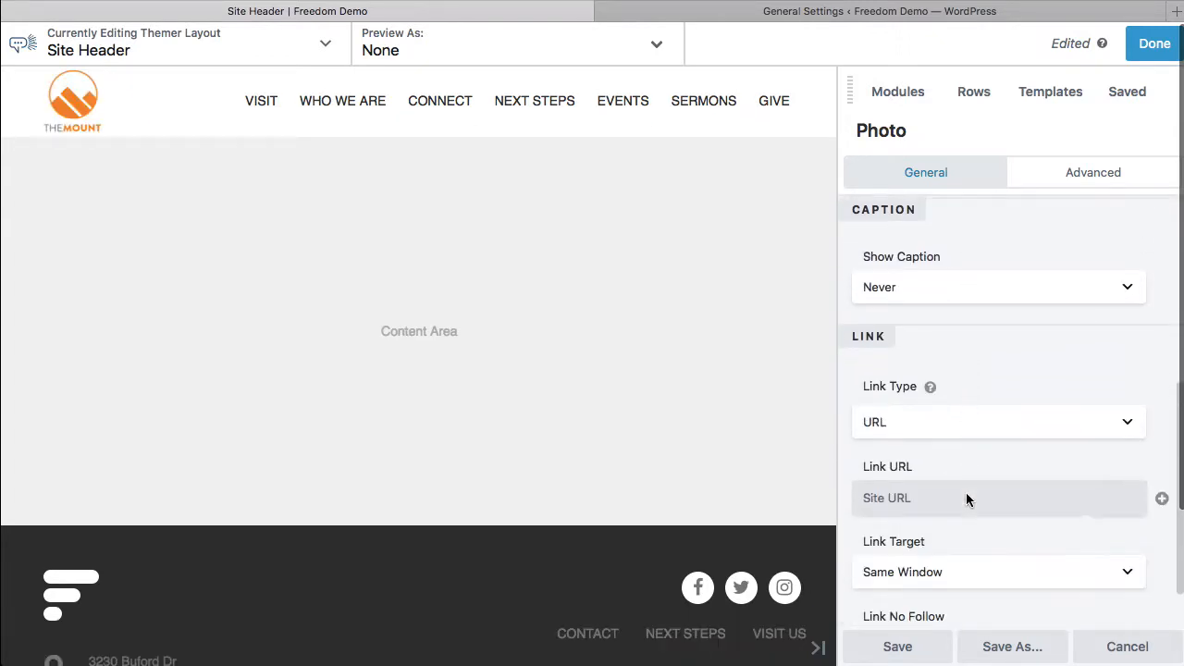
{"action": "scroll", "coordinate": [966, 498], "scroll_direction": "down", "scroll_amount": 2}
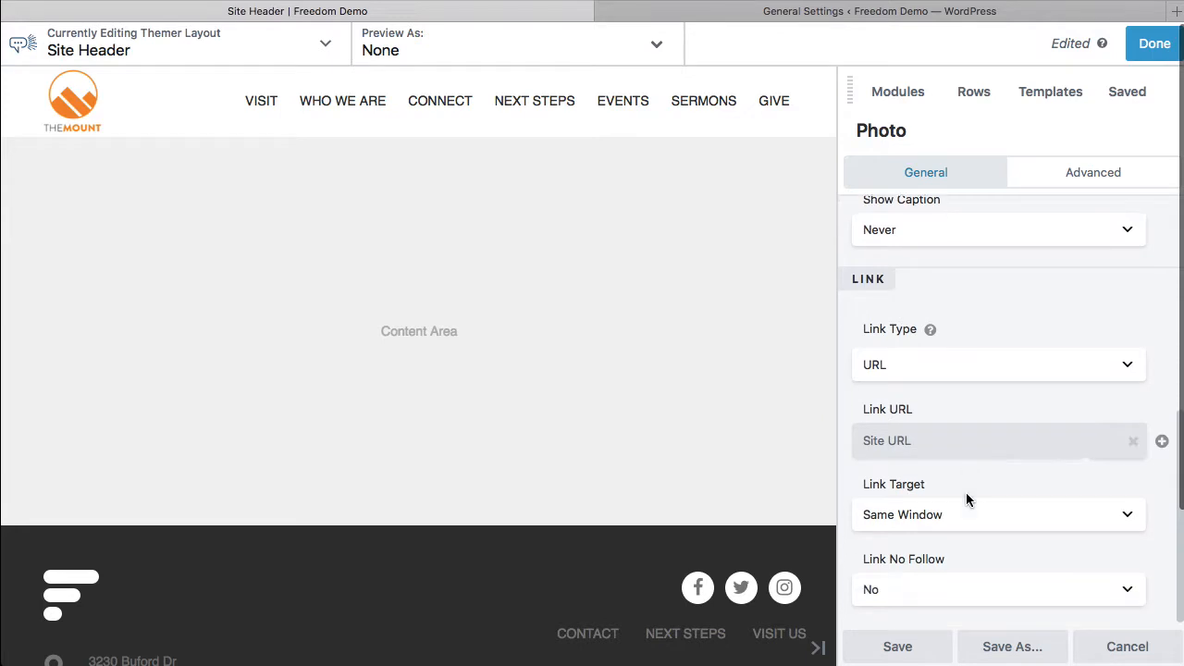
{"action": "left_click", "coordinate": [905, 648]}
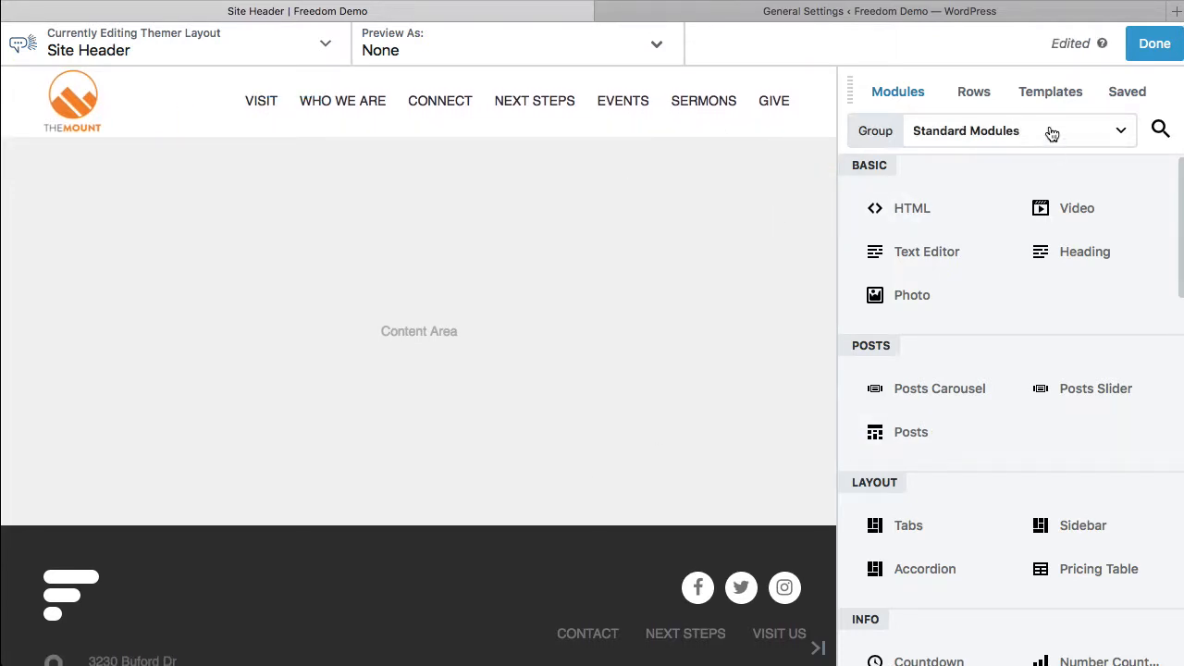
{"action": "left_click", "coordinate": [1153, 46]}
{"action": "left_click", "coordinate": [1101, 48]}
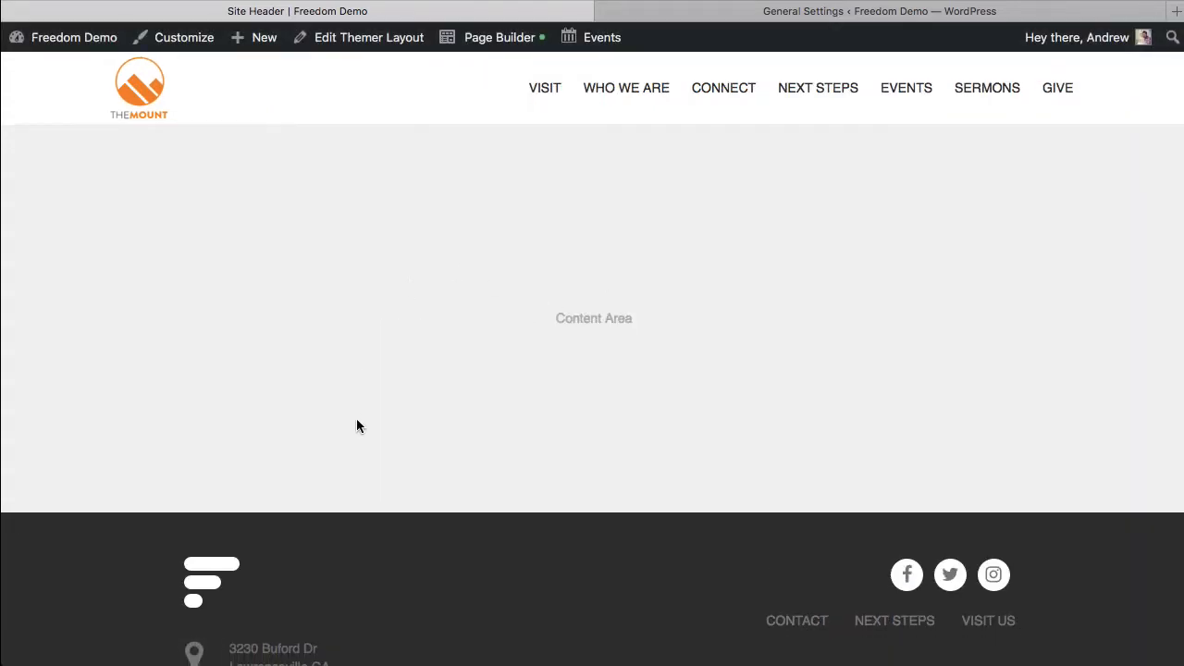
Step: Check the footer logo, return to the homepage and open the Footer layout for editing in Page Builder
{"action": "scroll", "coordinate": [291, 415], "scroll_direction": "down", "scroll_amount": 5}
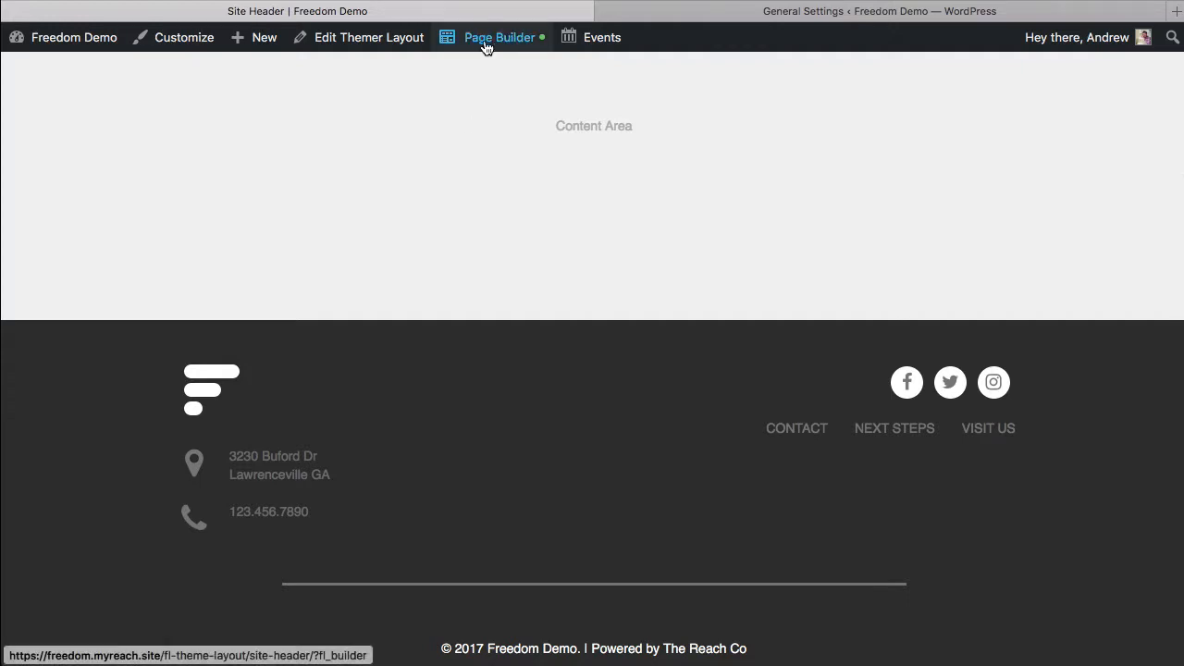
{"action": "left_click", "coordinate": [209, 407]}
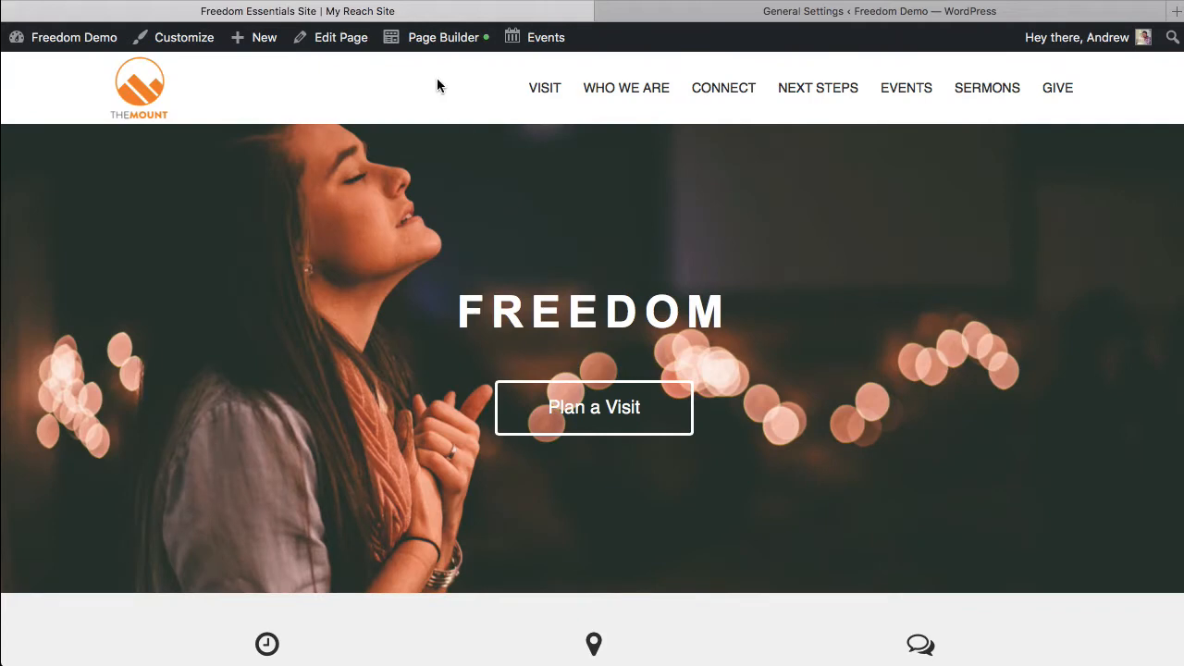
{"action": "mouse_move", "coordinate": [433, 37]}
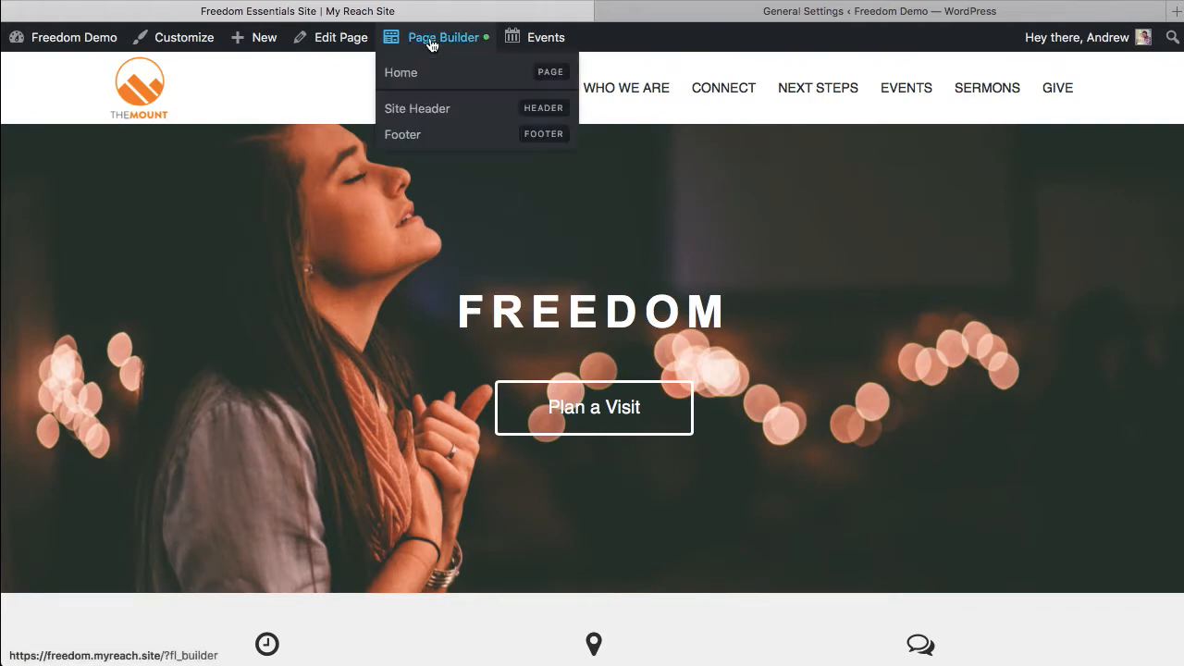
{"action": "left_click", "coordinate": [423, 137]}
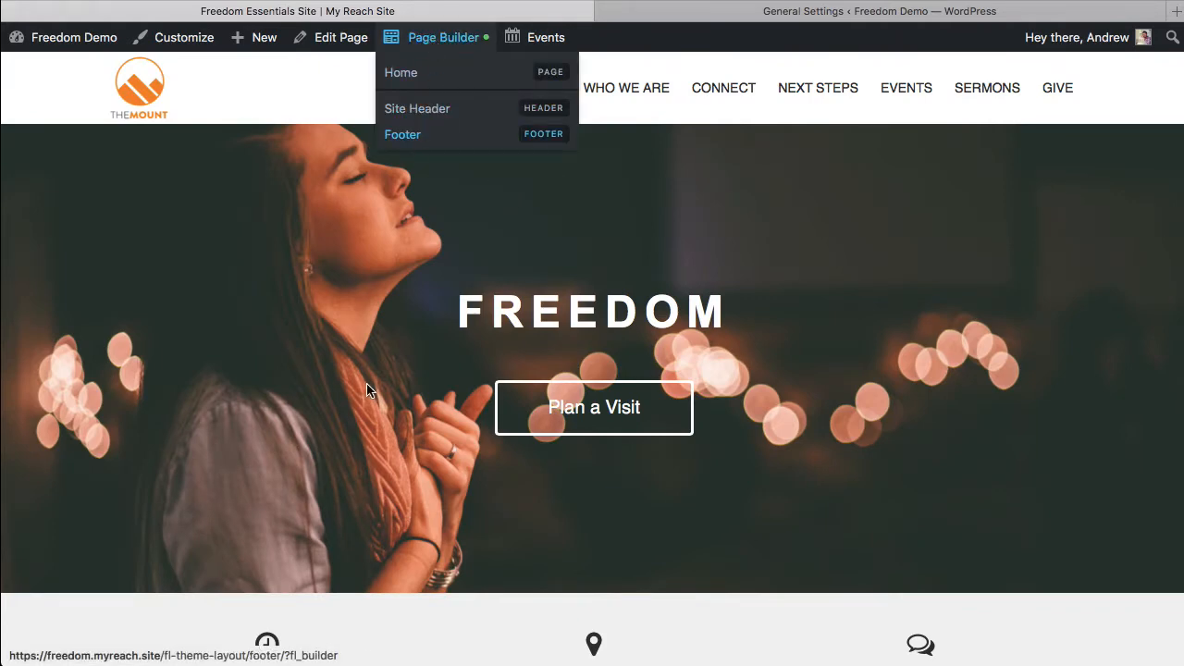
{"action": "scroll", "coordinate": [366, 384], "scroll_direction": "down", "scroll_amount": 3}
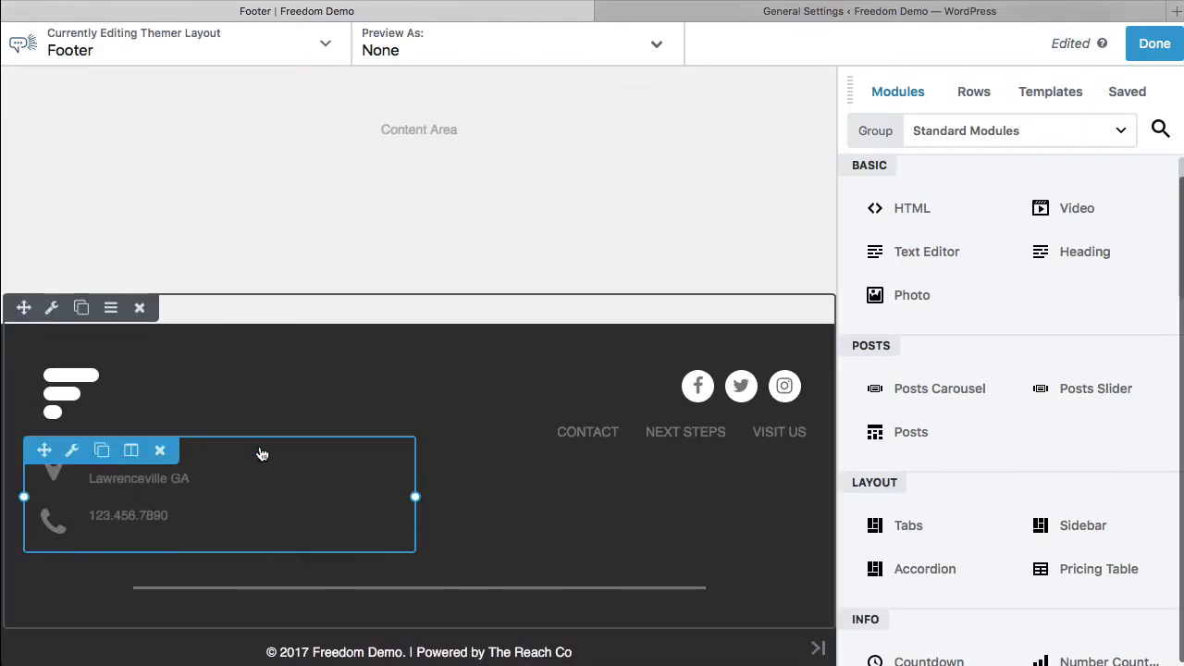
Step: Replace the footer logo photo with the white The Mount logo from the media library and save the photo settings
{"action": "left_click", "coordinate": [108, 410]}
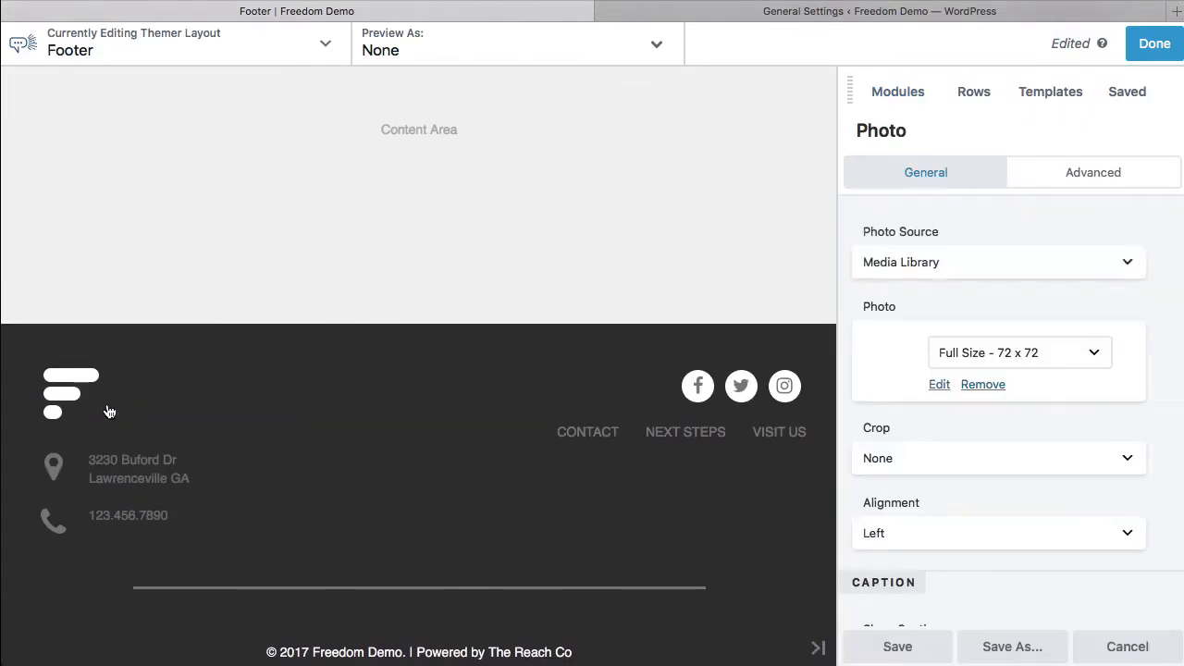
{"action": "left_click", "coordinate": [941, 388]}
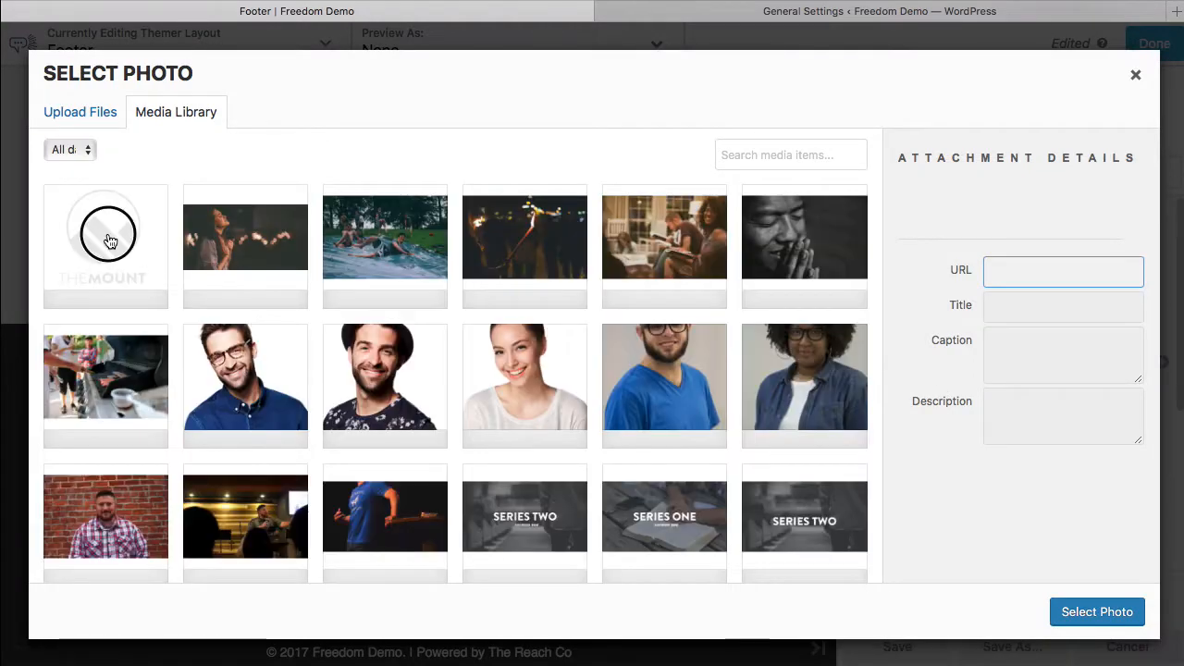
{"action": "left_click", "coordinate": [105, 232]}
{"action": "left_click", "coordinate": [1093, 611]}
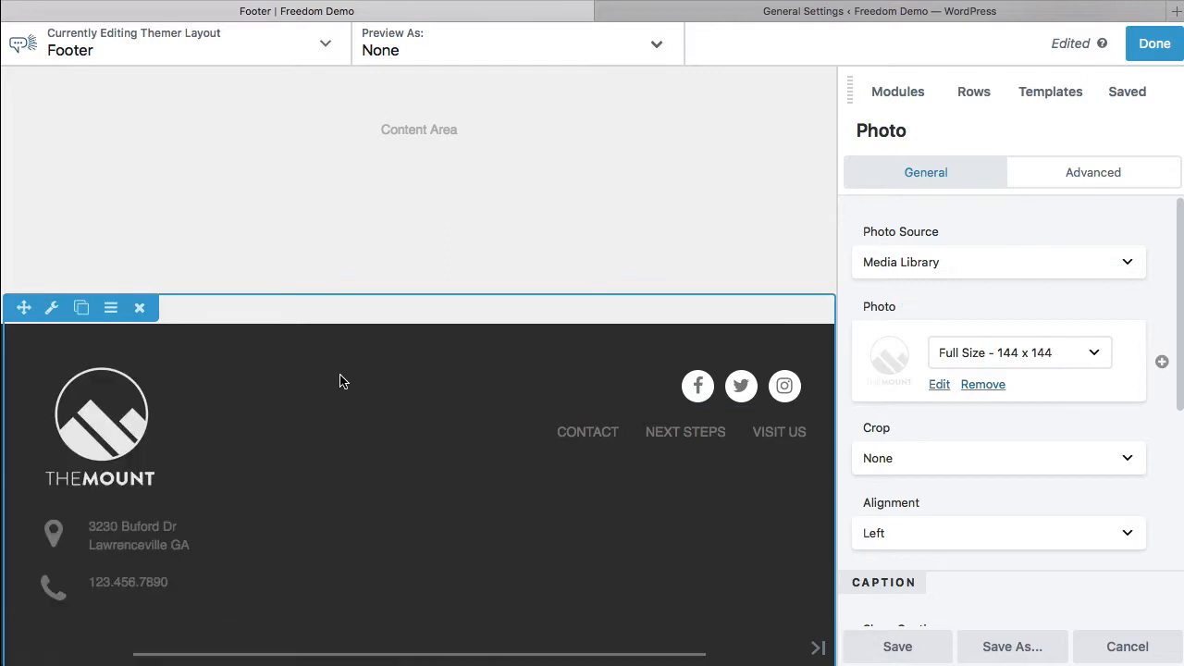
{"action": "left_click", "coordinate": [897, 647]}
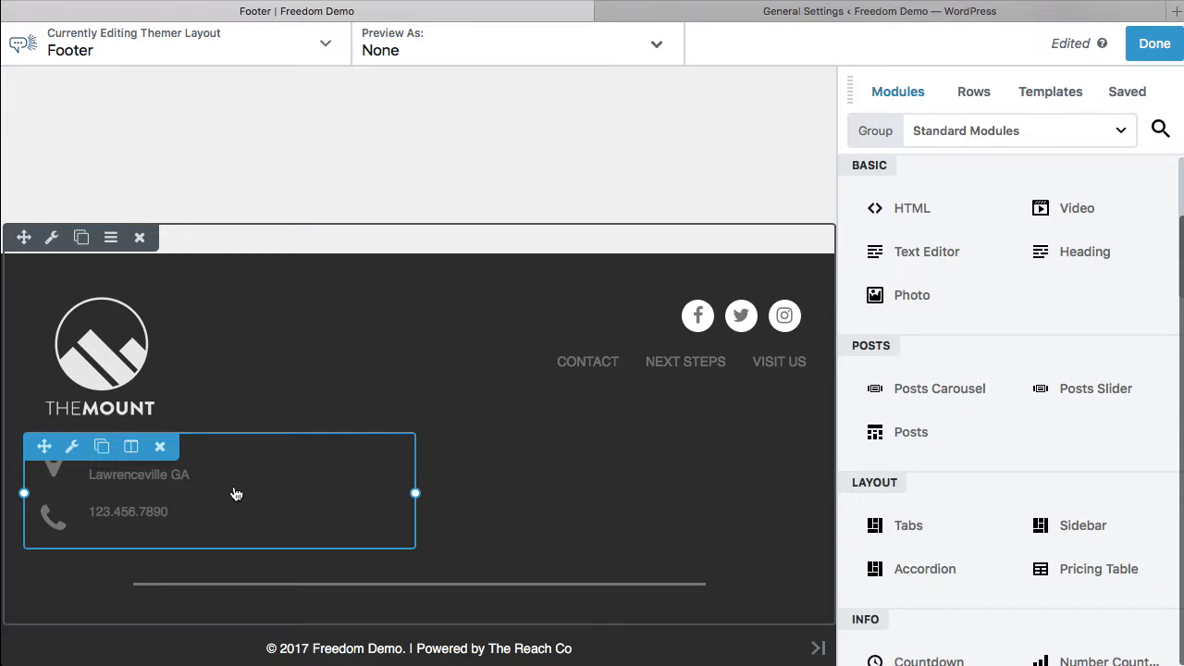
Step: Delete the last letter of the address in the footer info list's first item and save the item
{"action": "left_click", "coordinate": [214, 497]}
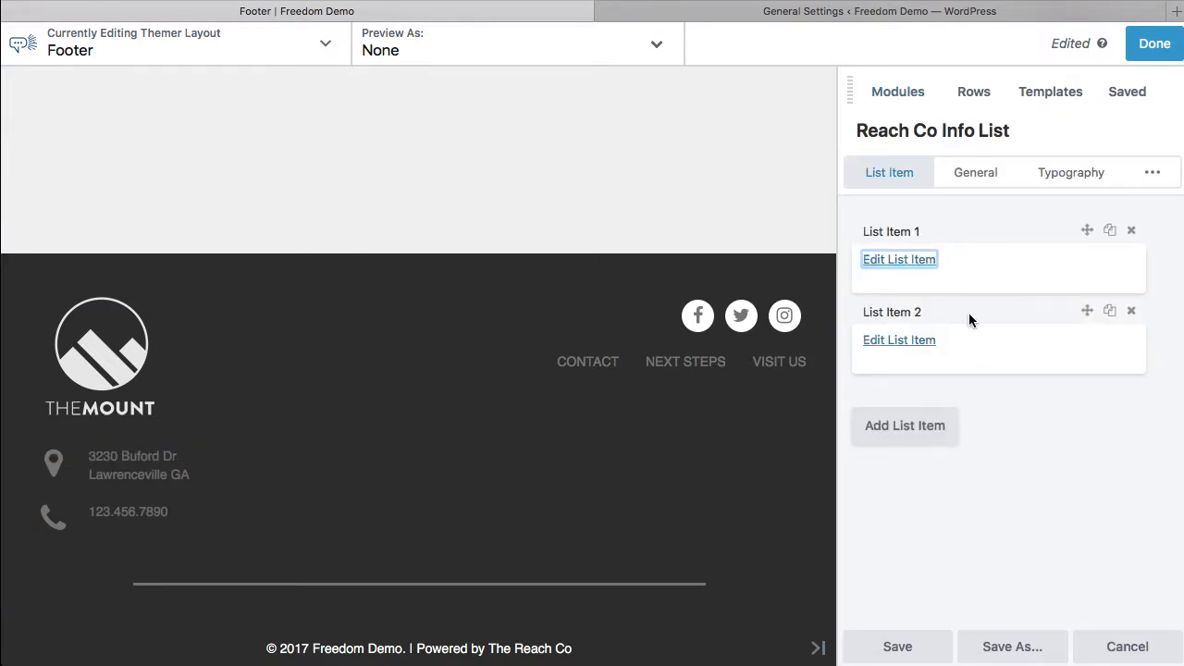
{"action": "left_click", "coordinate": [911, 265]}
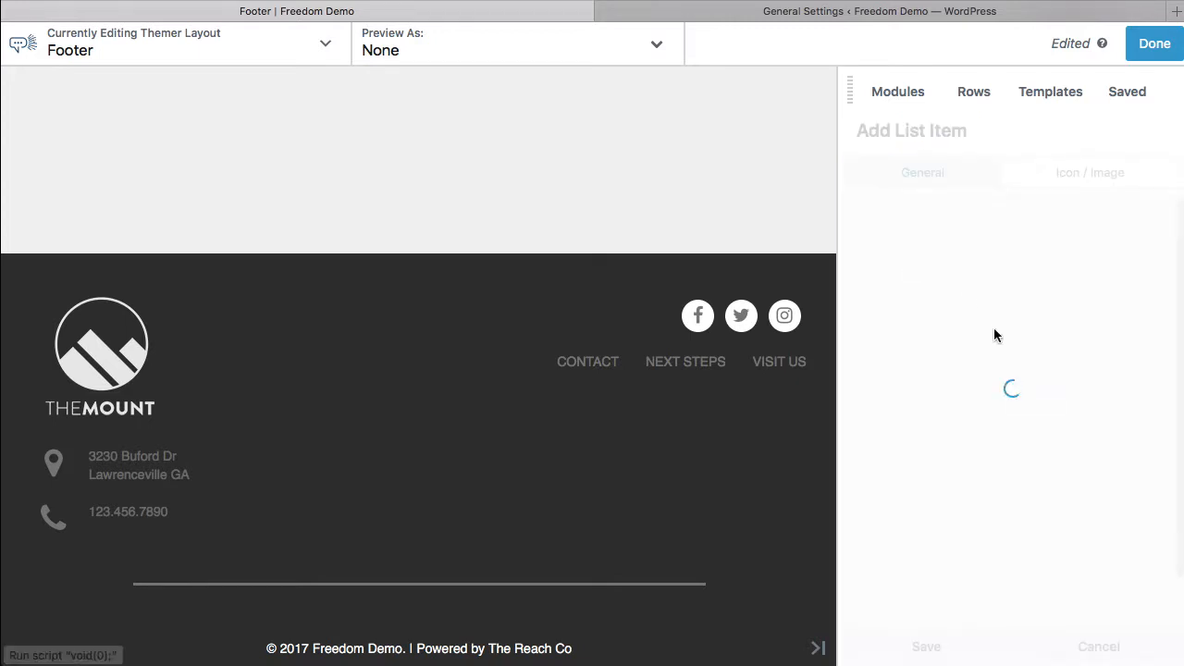
{"action": "scroll", "coordinate": [999, 499], "scroll_direction": "down", "scroll_amount": 9}
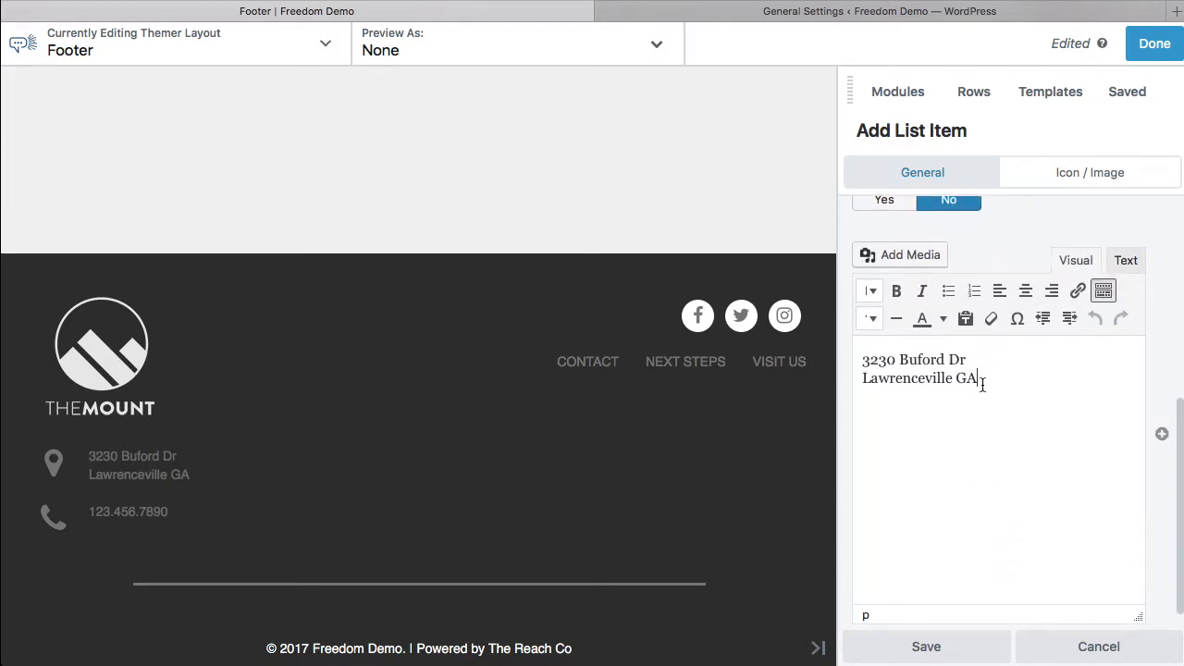
{"action": "left_click", "coordinate": [983, 385]}
{"action": "key", "text": "BackSpace"}
{"action": "left_click", "coordinate": [925, 645]}
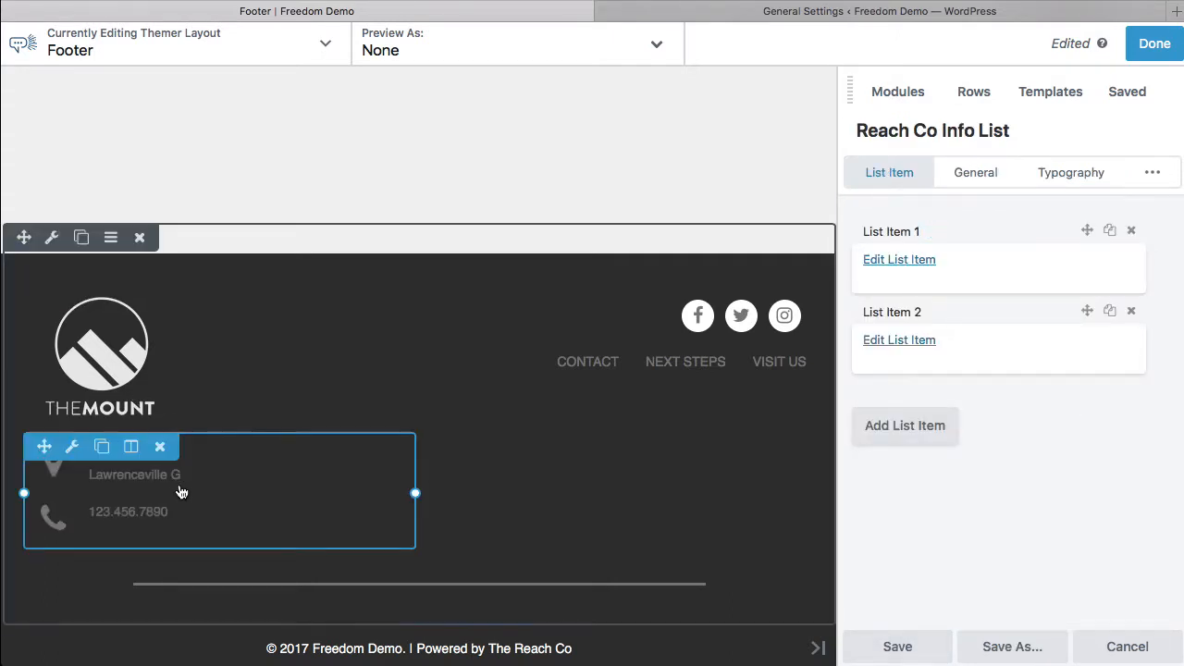
Step: Restore the final "A" of the address in the first list item, view its icon settings and save the item
{"action": "left_click", "coordinate": [887, 260]}
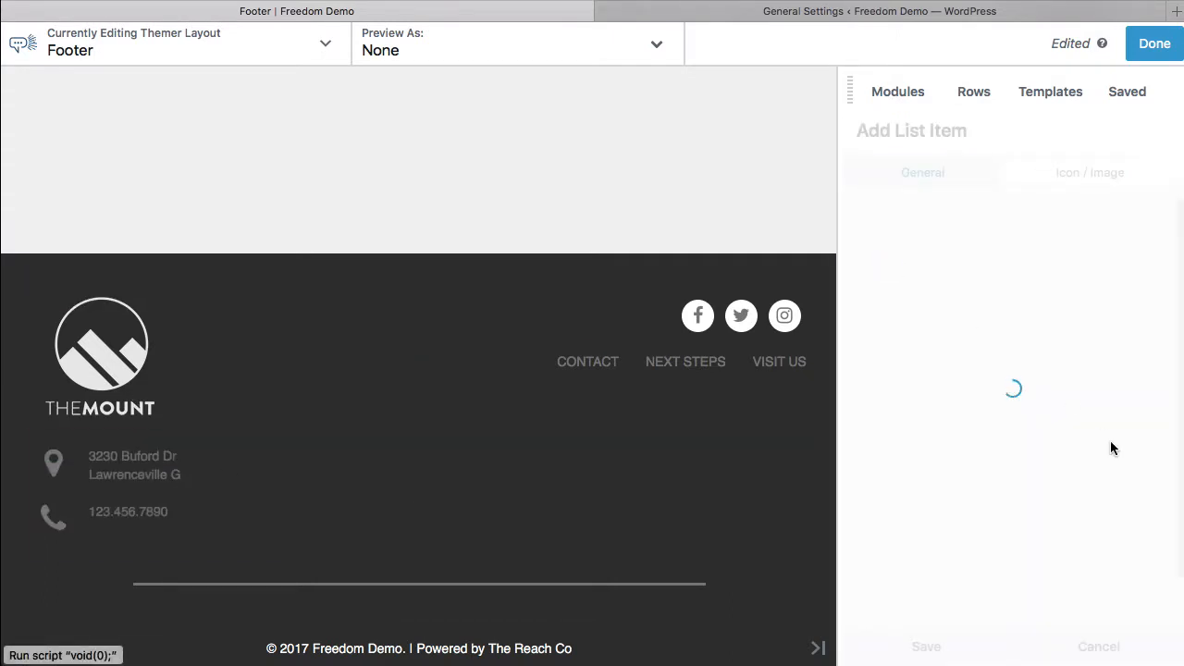
{"action": "scroll", "coordinate": [998, 500], "scroll_direction": "down", "scroll_amount": 5}
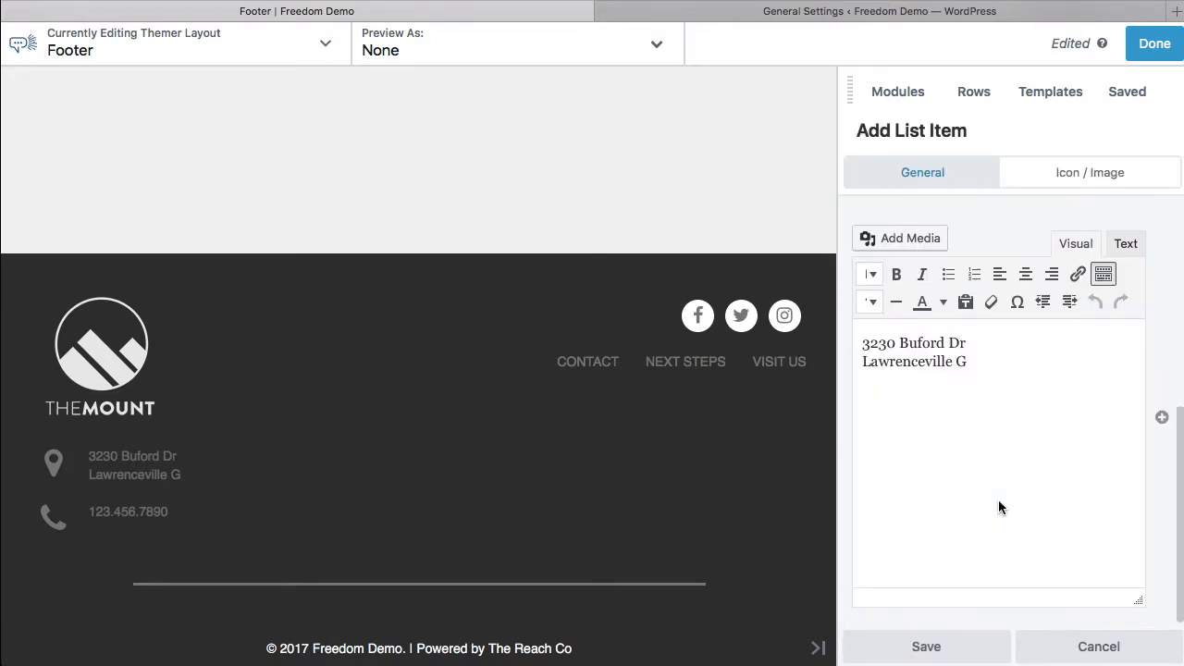
{"action": "left_click", "coordinate": [970, 363]}
{"action": "type", "text": "A"}
{"action": "scroll", "coordinate": [996, 404], "scroll_direction": "up", "scroll_amount": 5}
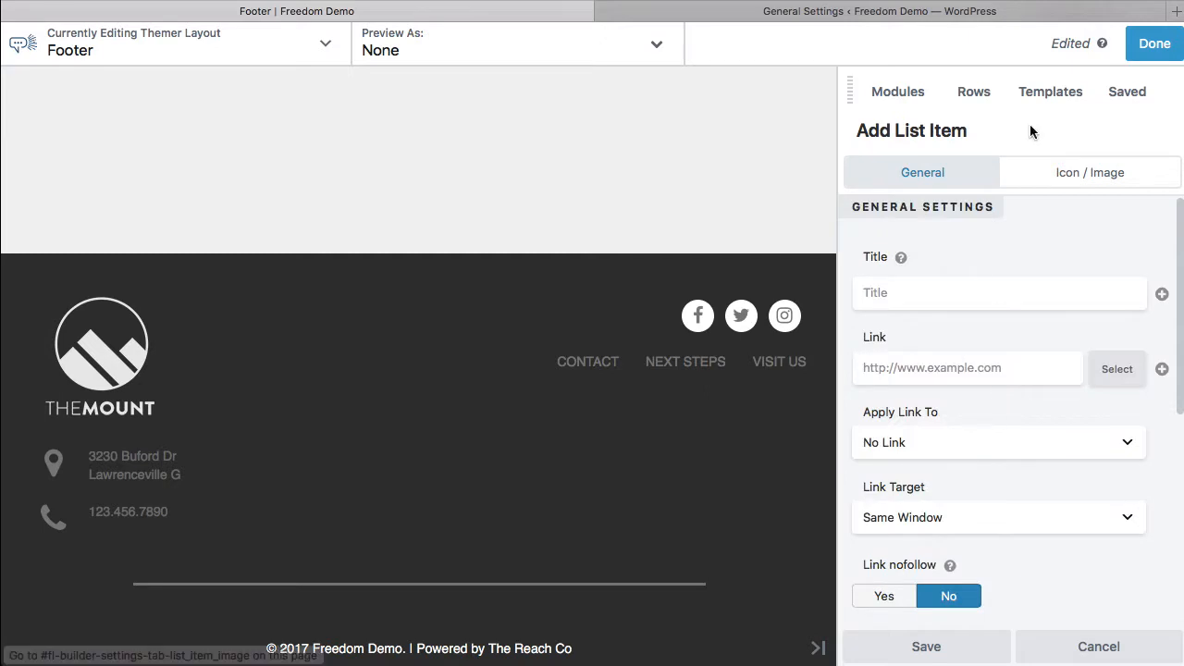
{"action": "left_click", "coordinate": [1064, 174]}
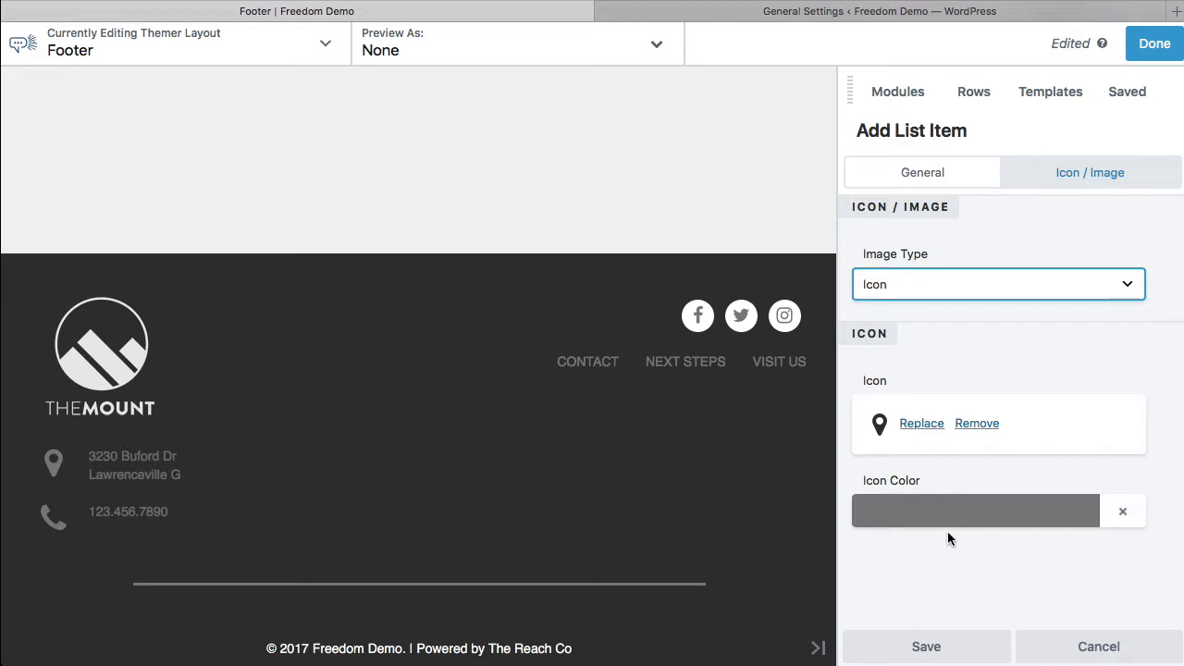
{"action": "left_click", "coordinate": [923, 647]}
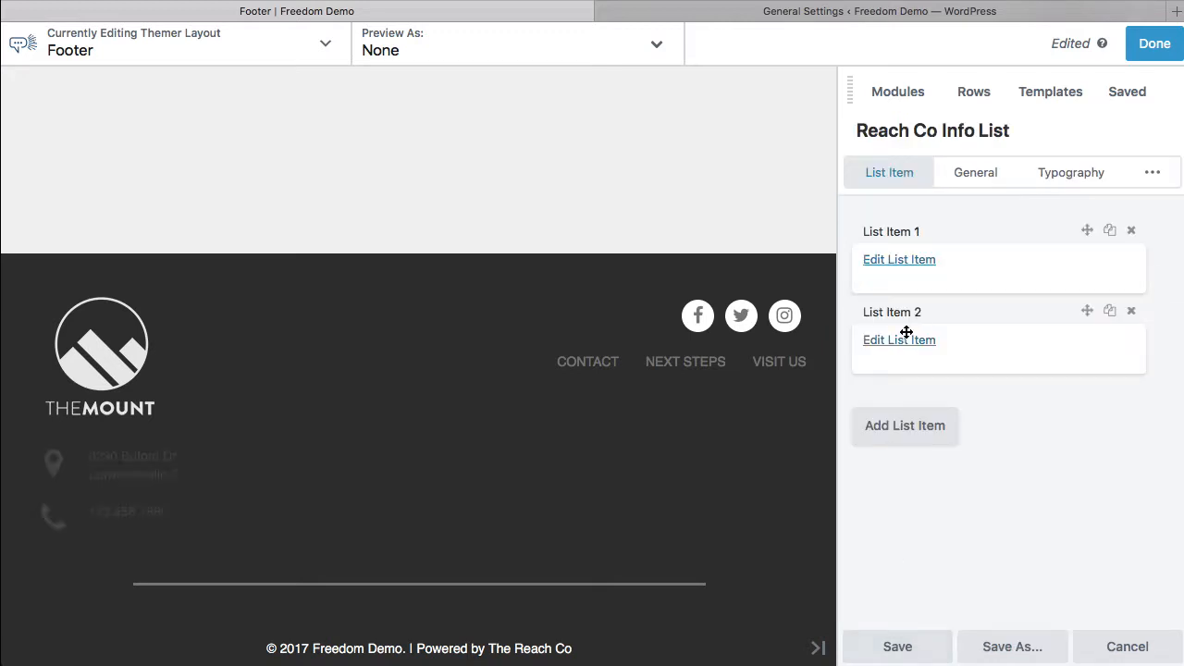
Step: Try replacing the phone number in the second list item's "tel:" link, view the item's text and discard the edit
{"action": "left_click", "coordinate": [898, 340]}
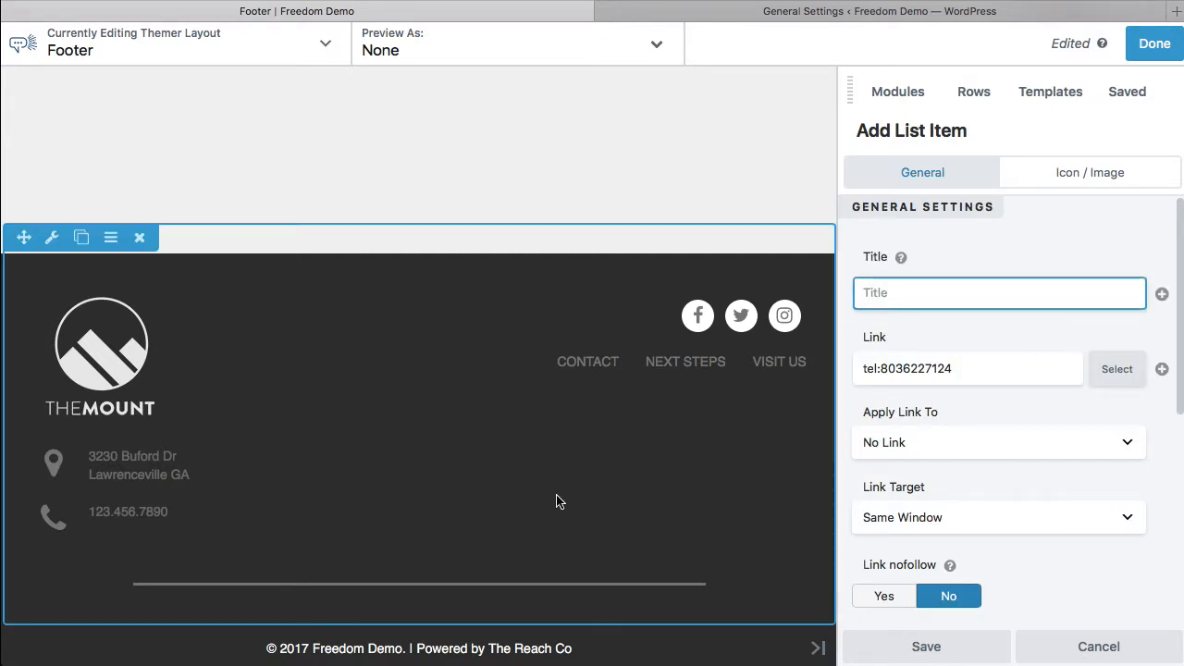
{"action": "left_click", "coordinate": [965, 369]}
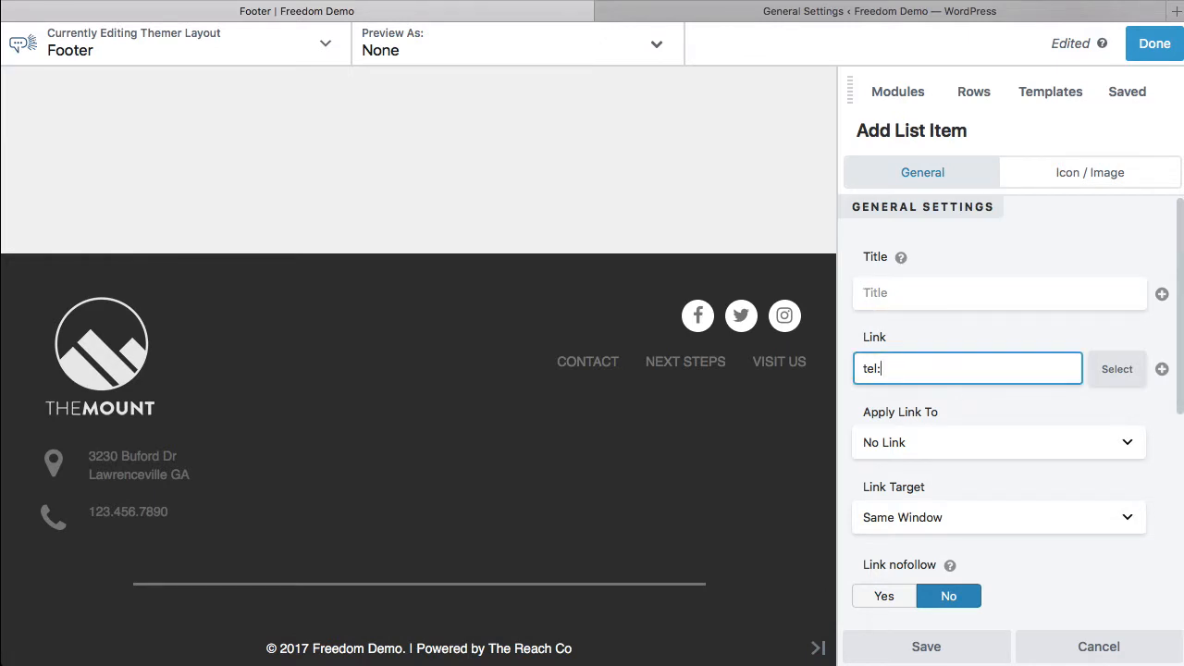
{"action": "left_click_drag", "start_coordinate": [917, 368], "coordinate": [838, 363]}
{"action": "left_click", "coordinate": [913, 368]}
{"action": "left_click", "coordinate": [851, 409]}
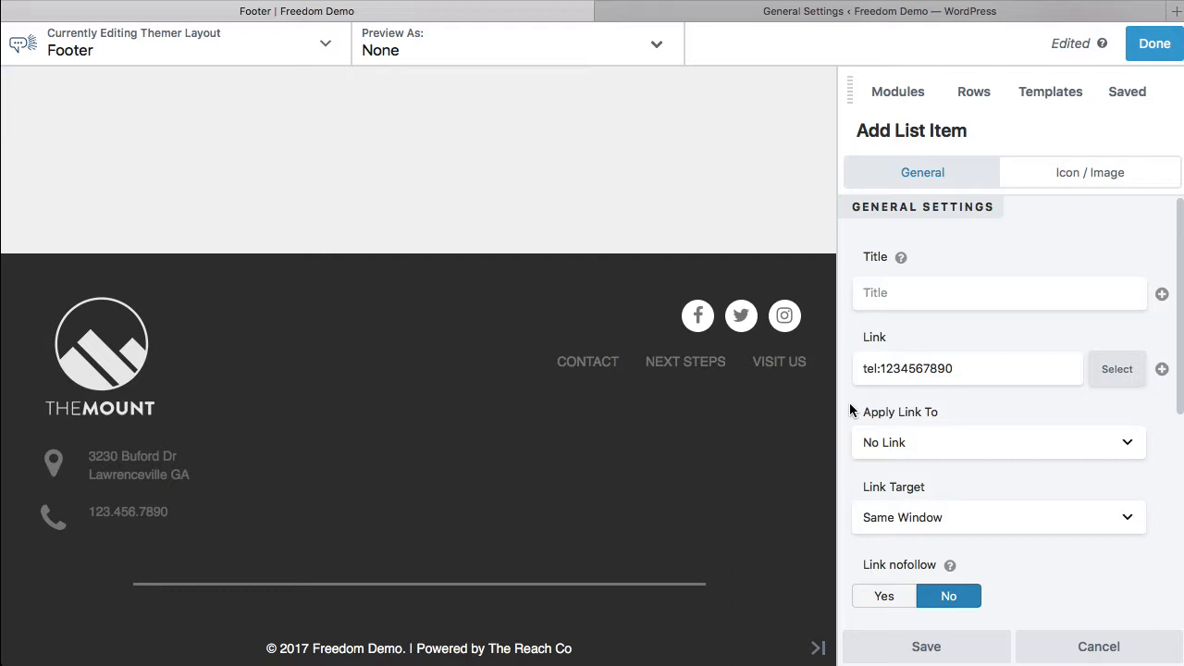
{"action": "scroll", "coordinate": [850, 406], "scroll_direction": "down", "scroll_amount": 5}
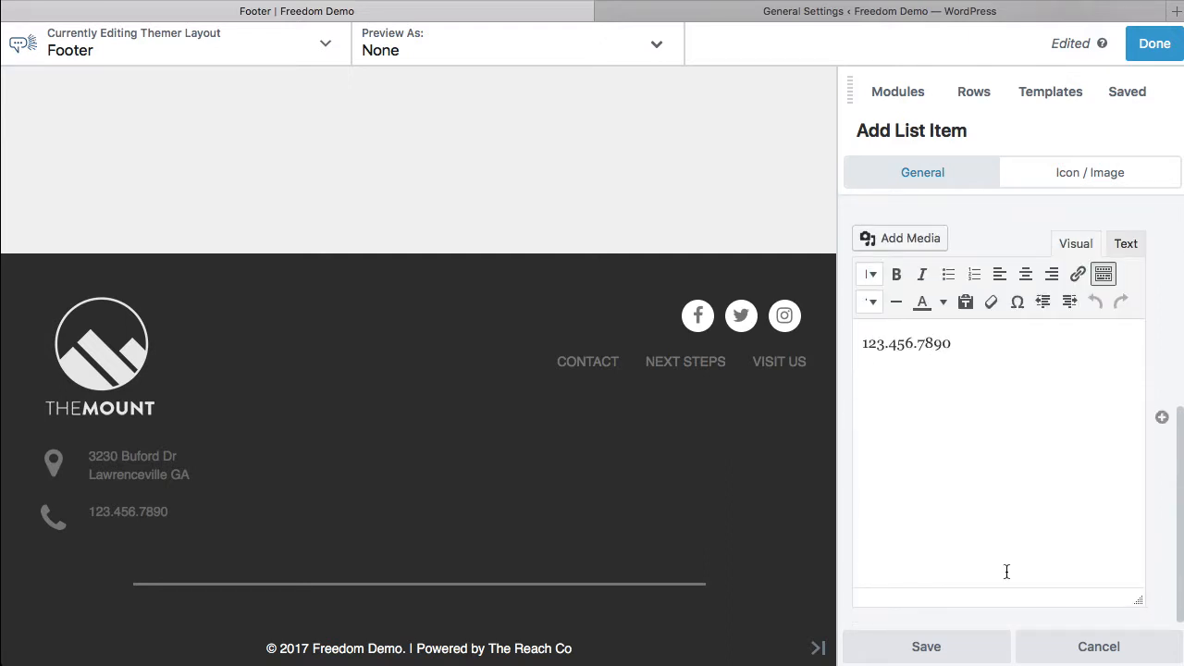
{"action": "left_click", "coordinate": [1094, 650]}
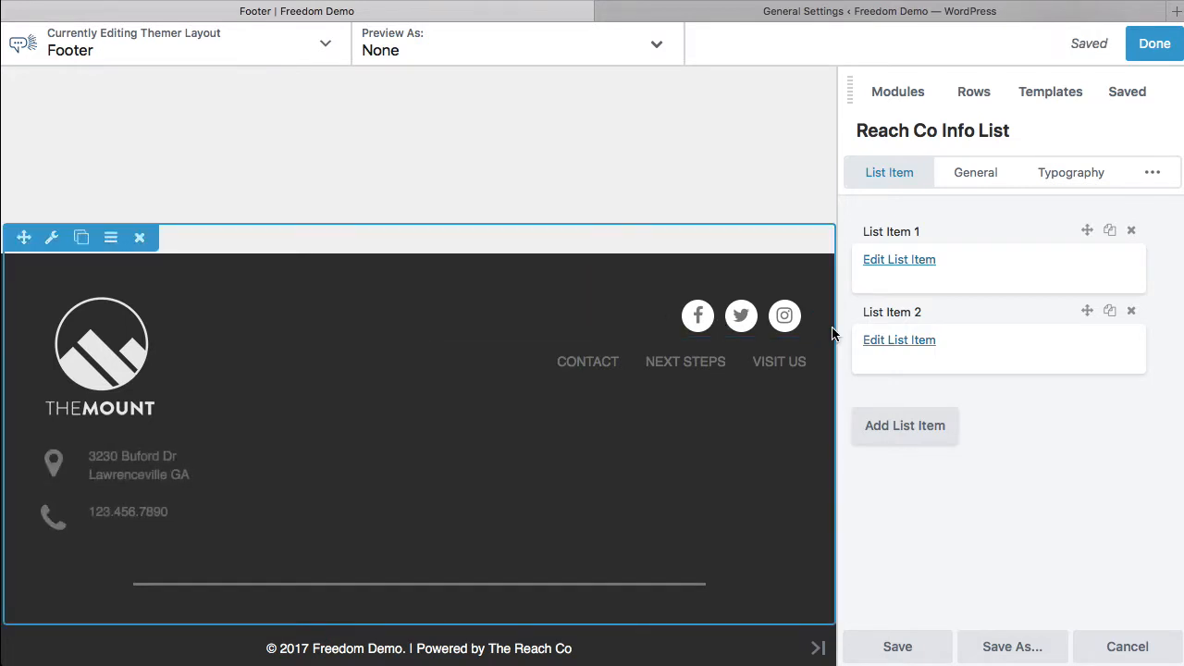
Step: Examine the Facebook icon's link settings in the footer's Icon Group and the footer Menu module's settings, closing each without saving
{"action": "left_click", "coordinate": [656, 296]}
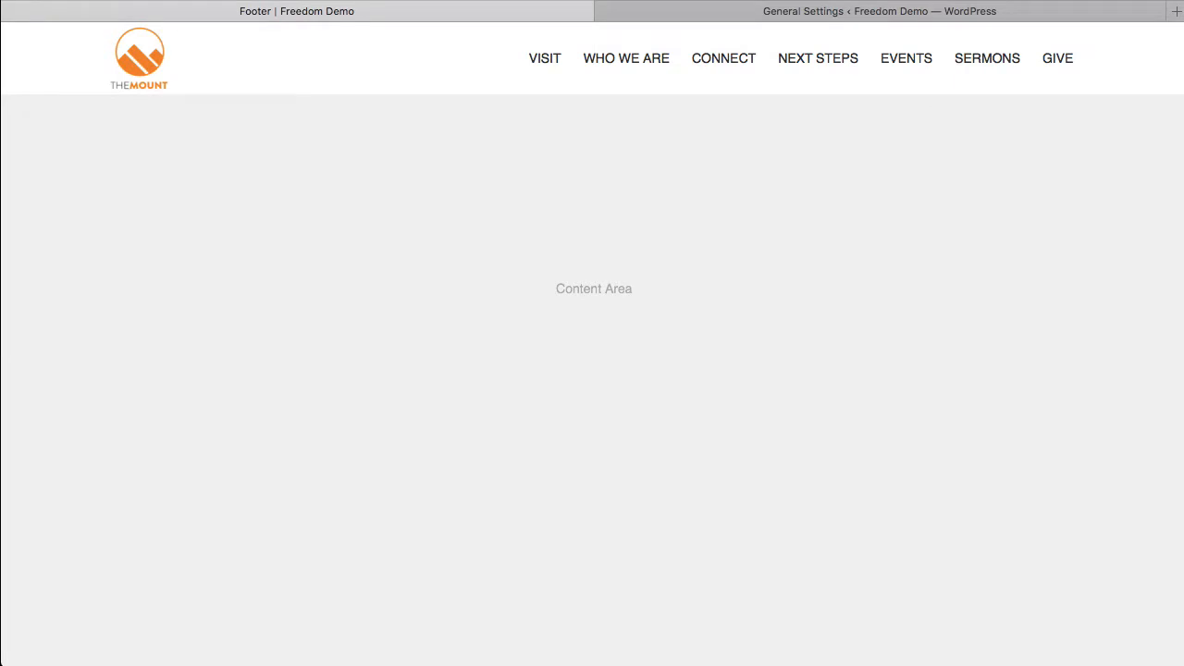
{"action": "scroll", "coordinate": [713, 410], "scroll_direction": "down", "scroll_amount": 5}
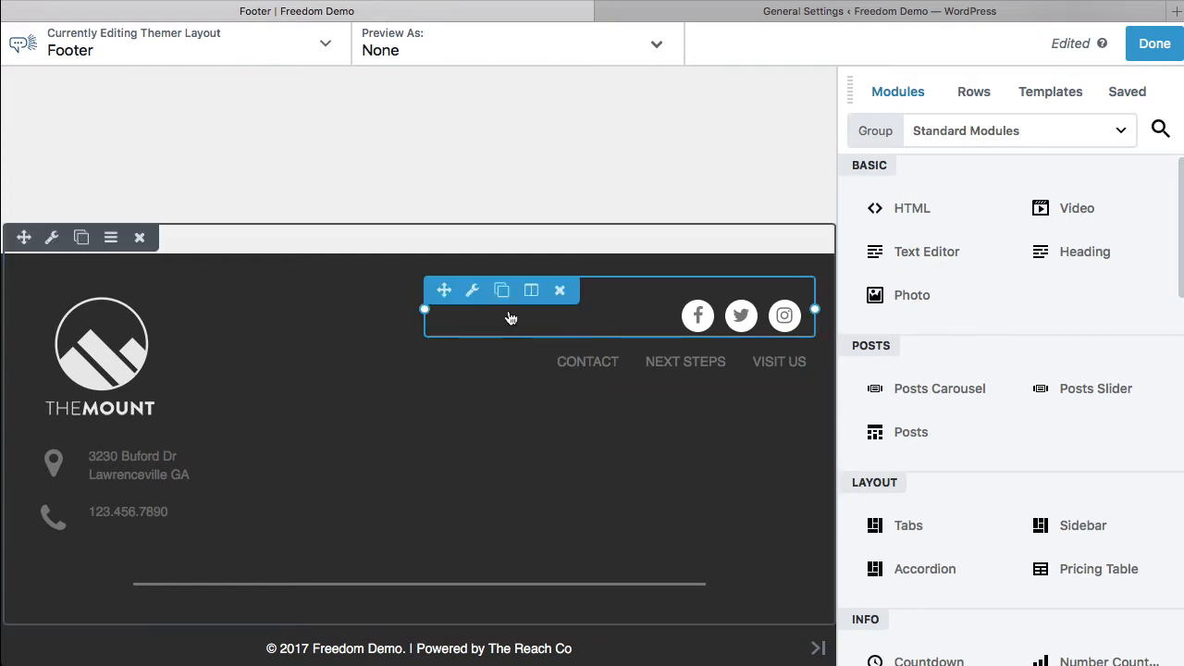
{"action": "left_click", "coordinate": [635, 319]}
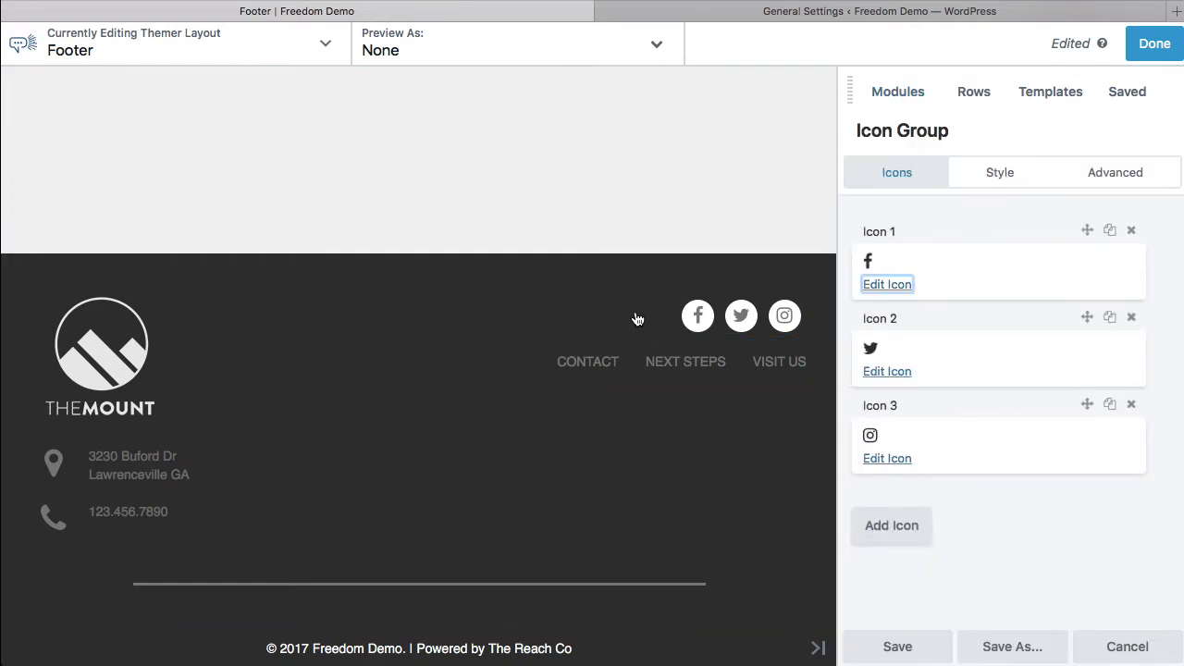
{"action": "left_click", "coordinate": [898, 287]}
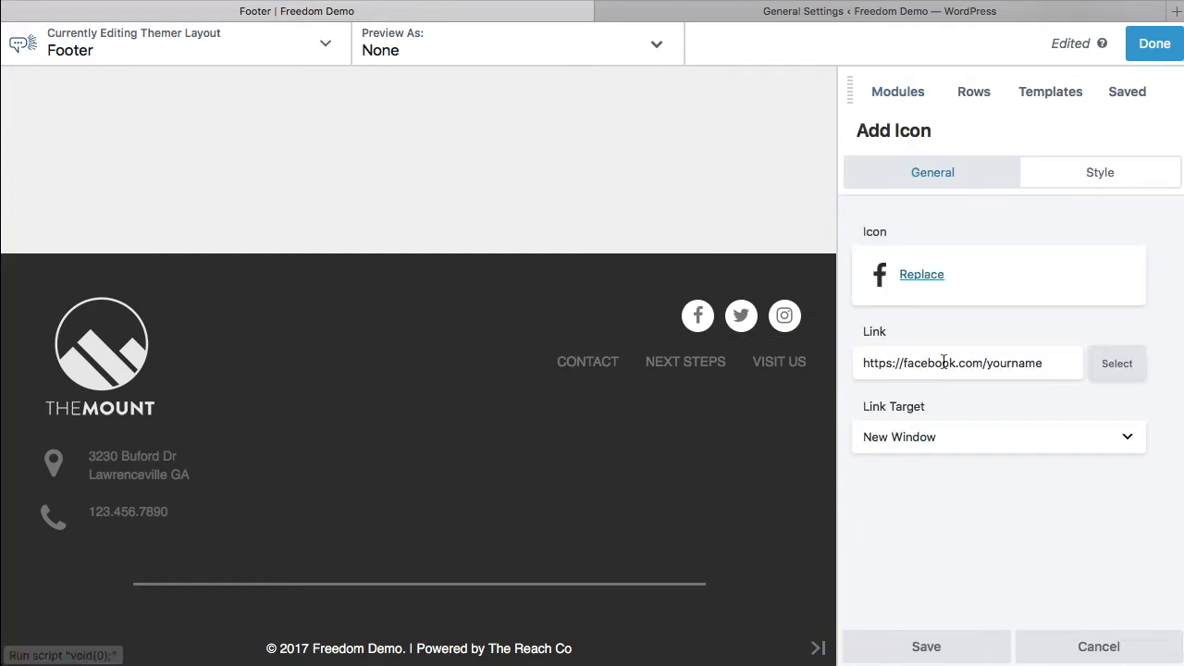
{"action": "left_click", "coordinate": [1080, 645]}
{"action": "left_click", "coordinate": [1102, 646]}
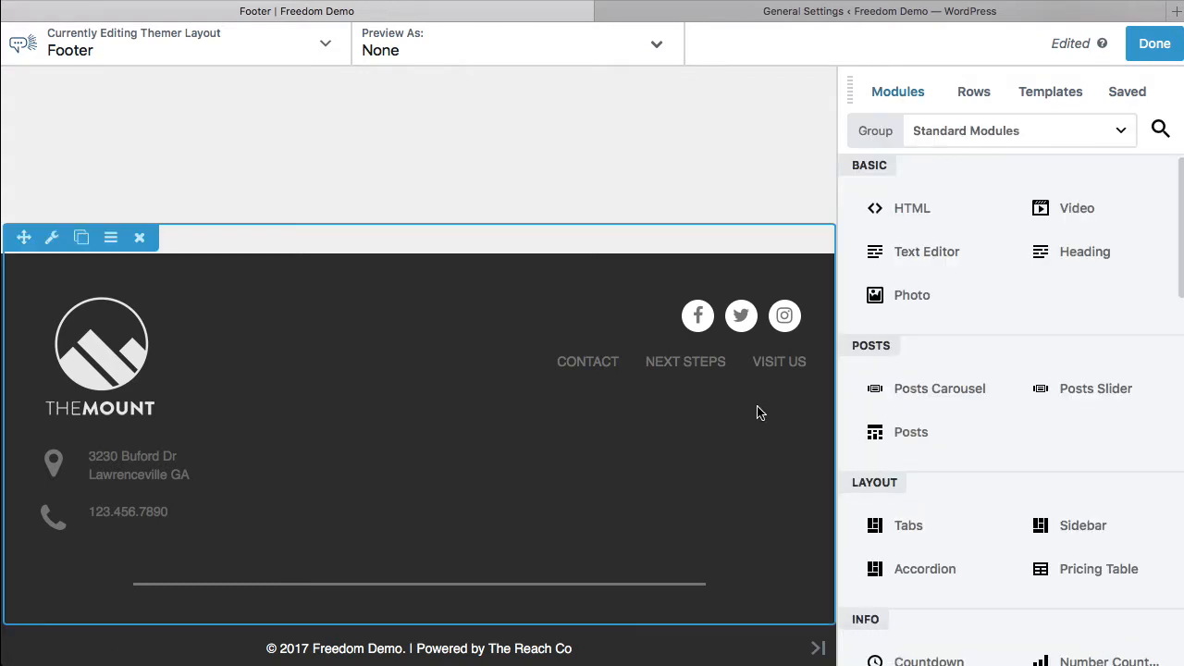
{"action": "left_click", "coordinate": [616, 381]}
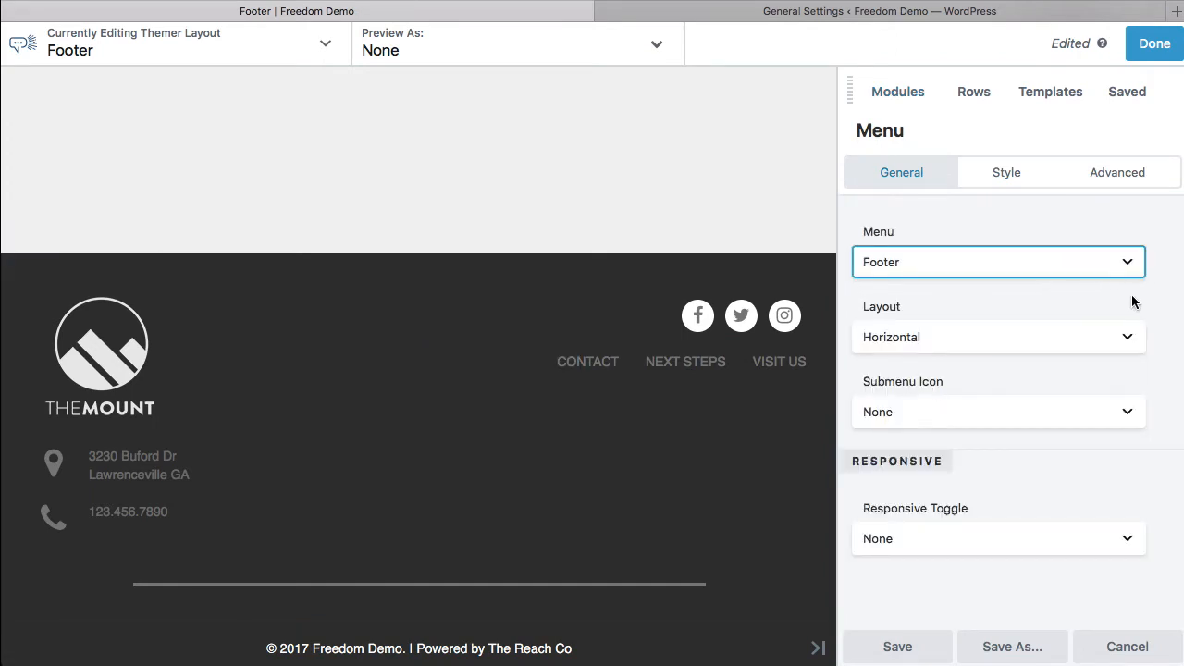
{"action": "left_click", "coordinate": [1136, 650]}
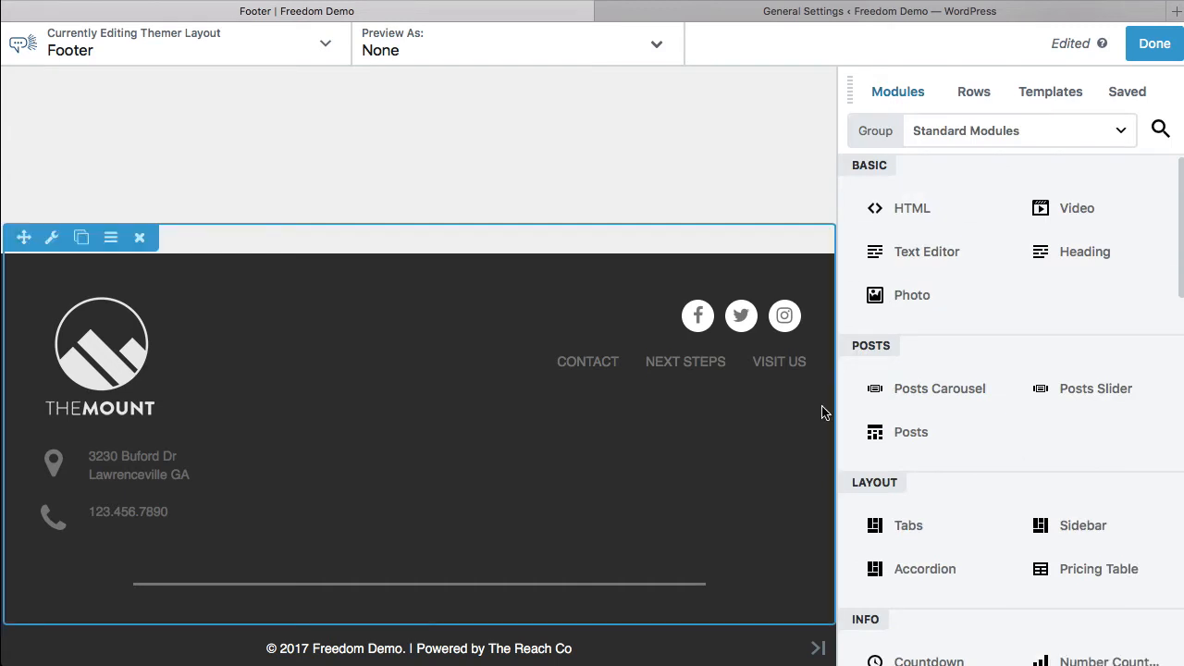
Step: Publish the Footer layout and check the logos, contact details and links on the resulting page
{"action": "left_click", "coordinate": [1157, 44]}
{"action": "left_click", "coordinate": [1071, 44]}
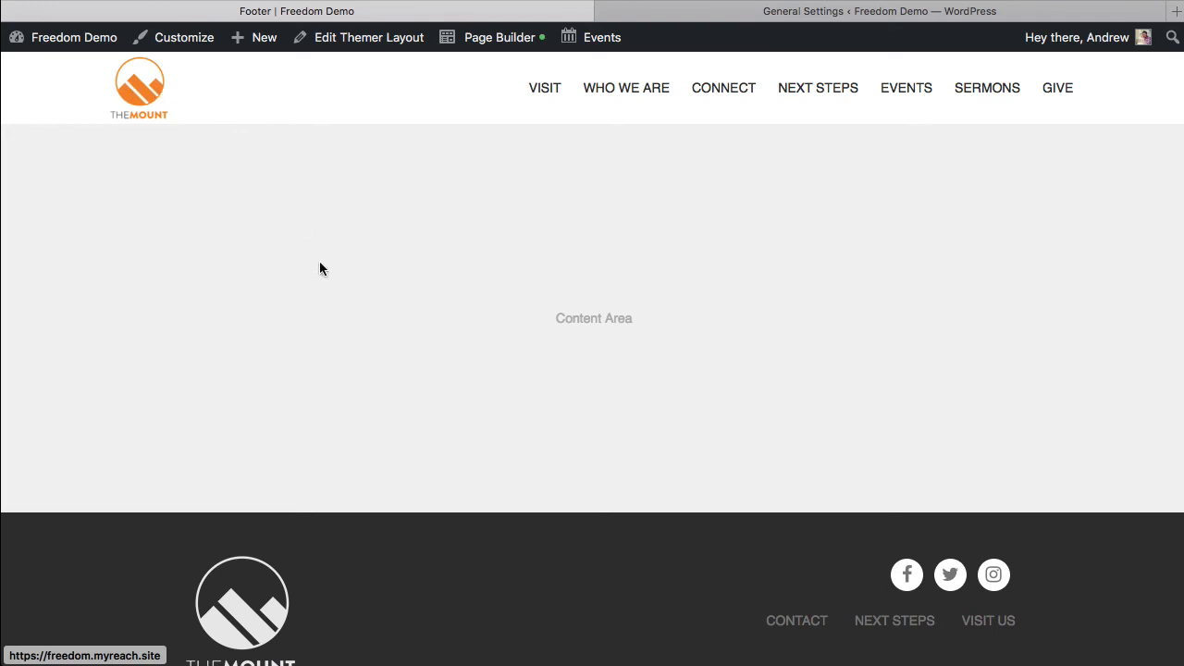
{"action": "scroll", "coordinate": [440, 437], "scroll_direction": "down", "scroll_amount": 5}
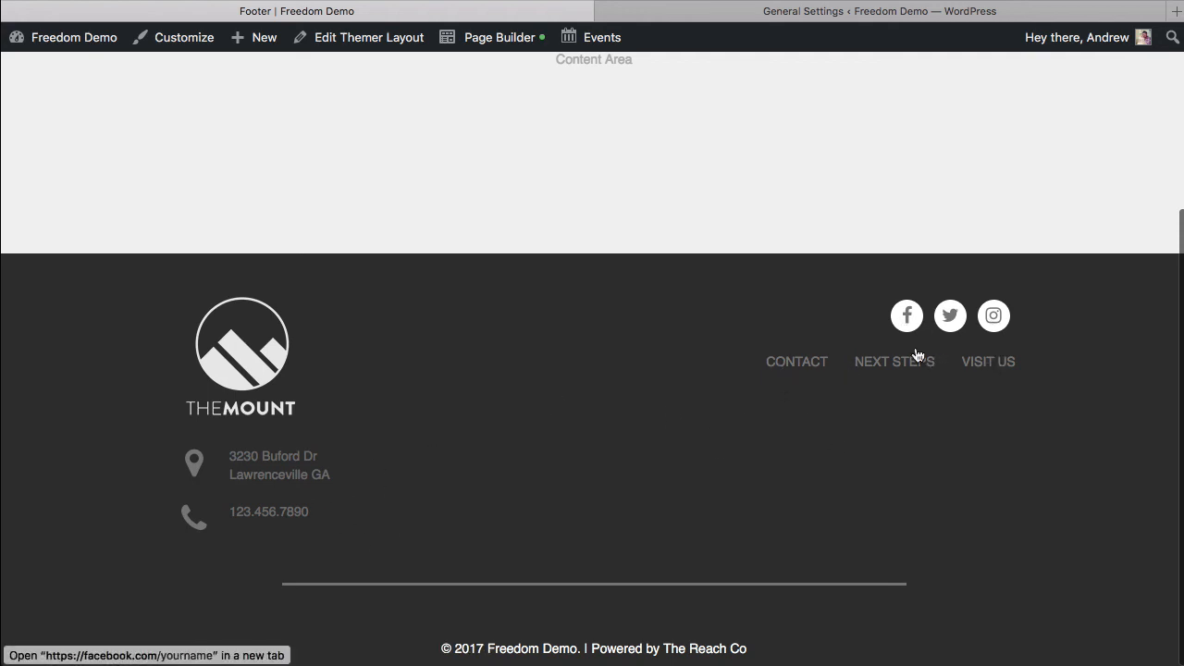
{"action": "scroll", "coordinate": [607, 231], "scroll_direction": "up", "scroll_amount": 5}
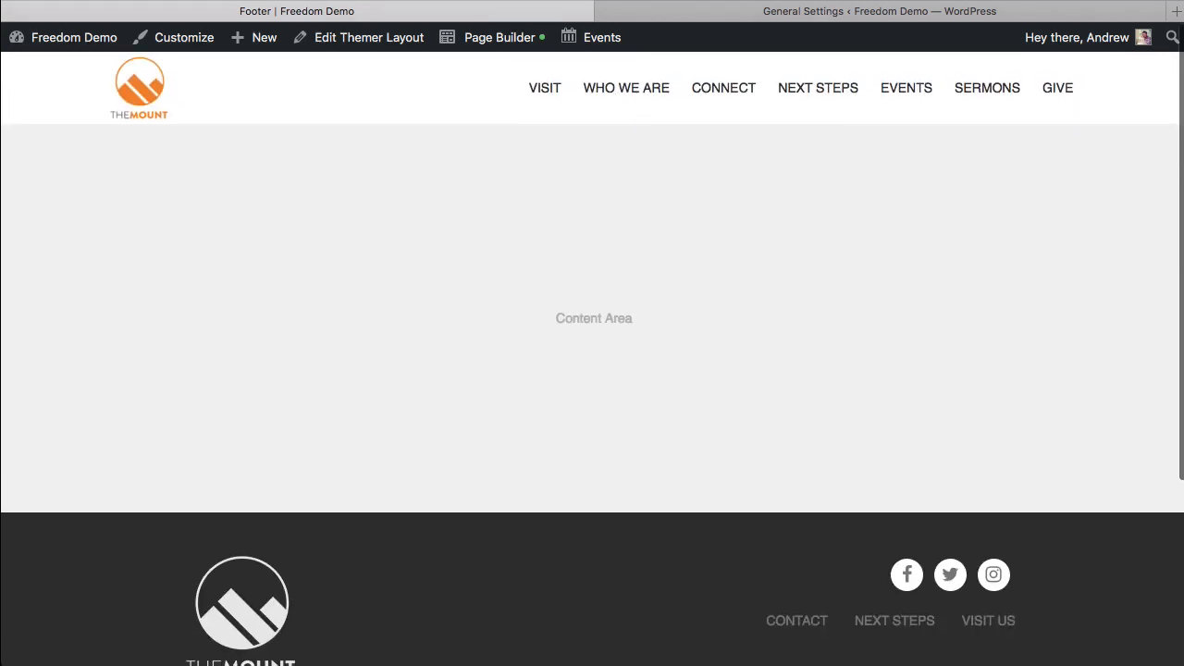